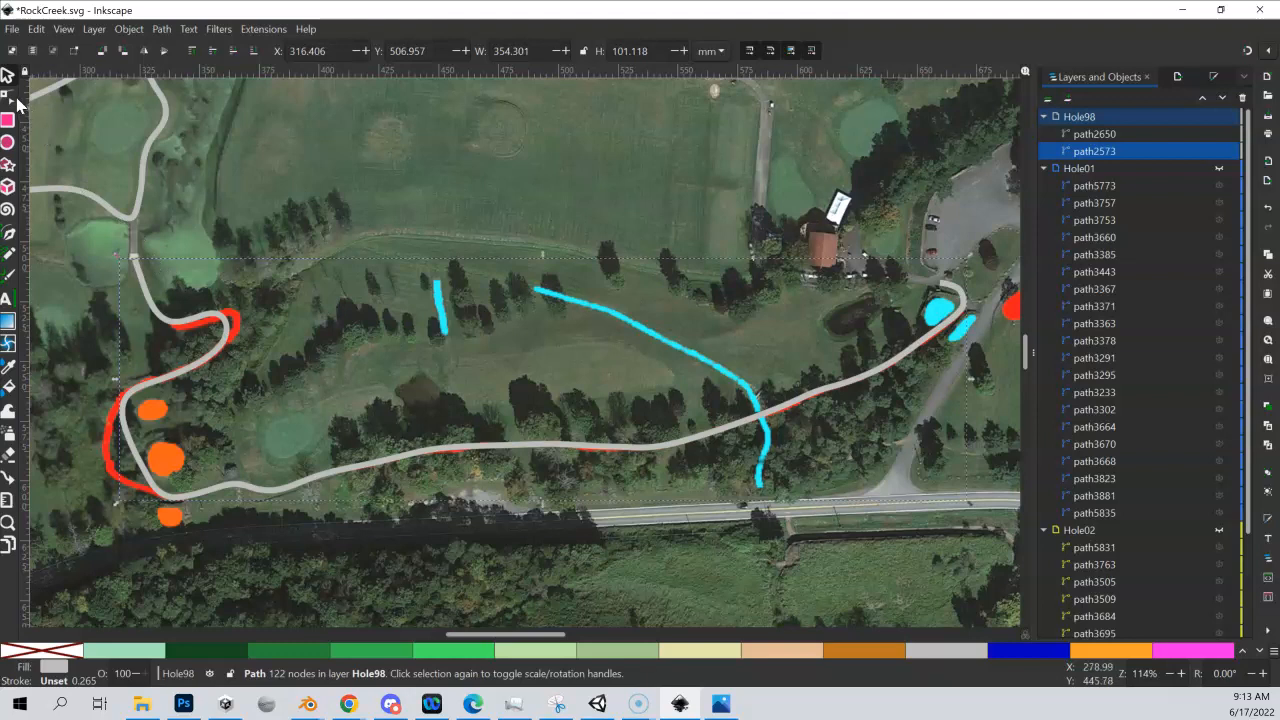
# Try reshaping the grey cart path by moving two opposite nodes apart, just above the uppermost orange spot
pyautogui.click(10, 98)
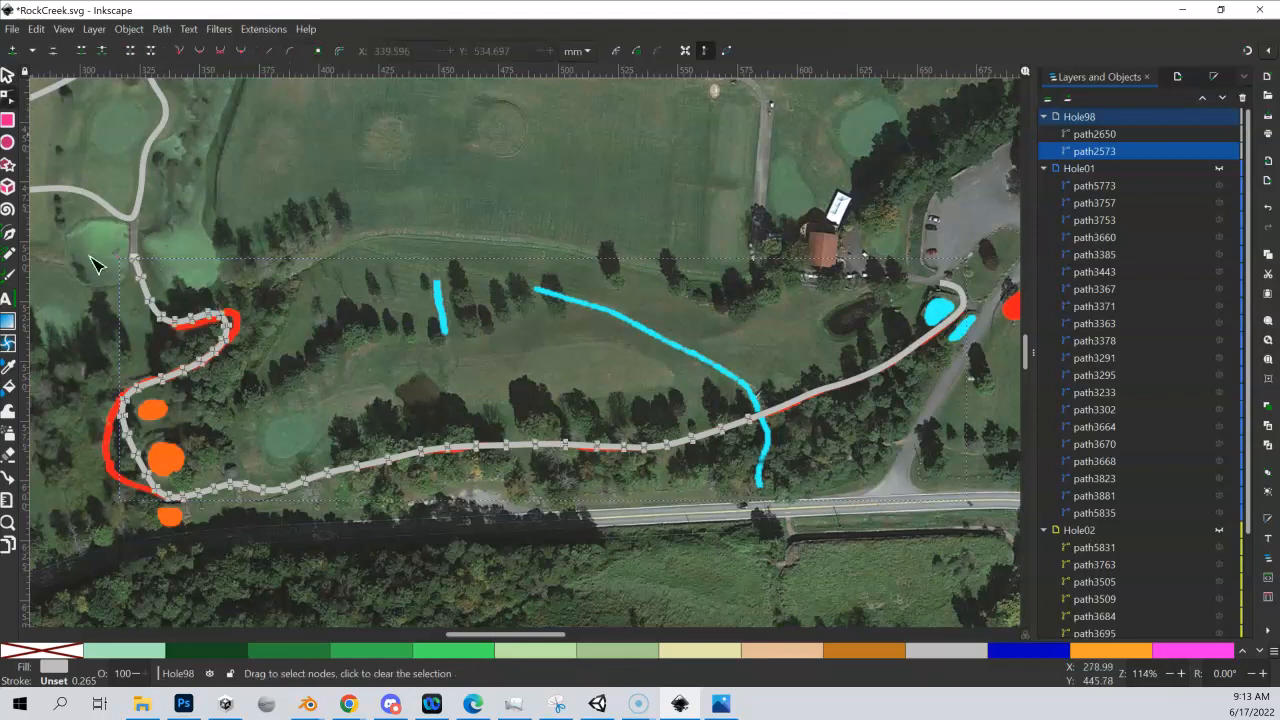
pyautogui.click(163, 381)
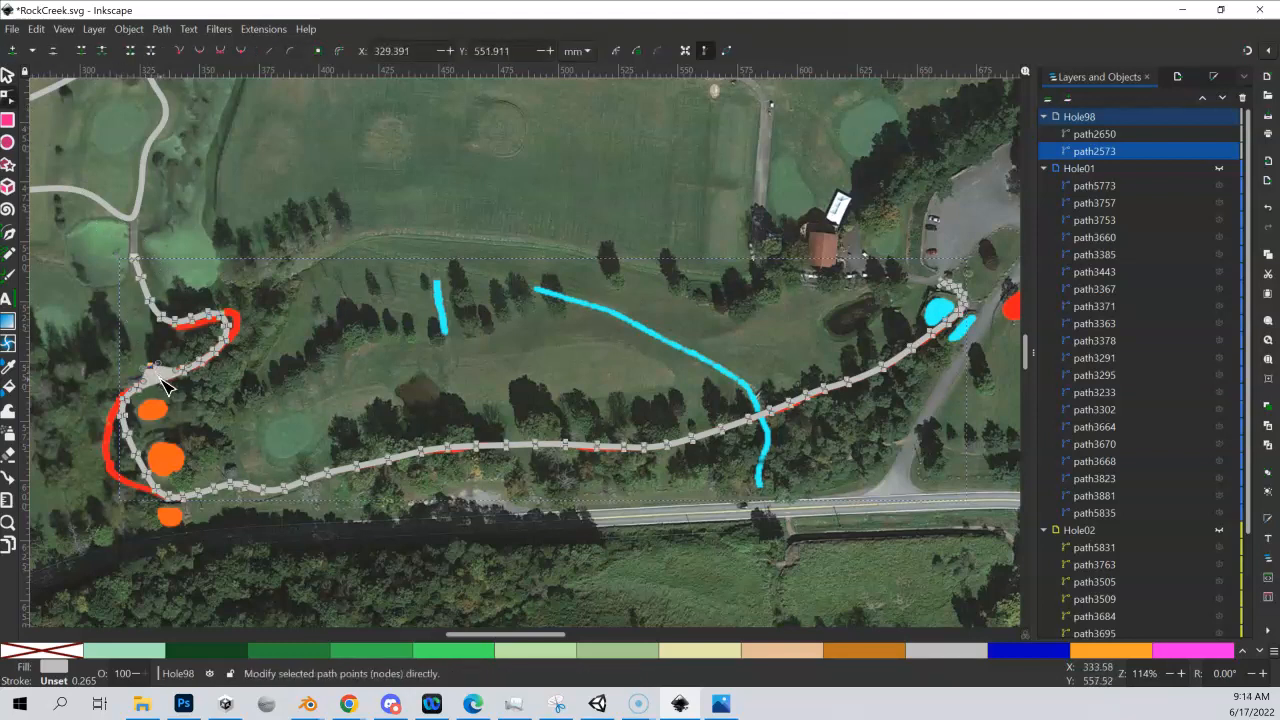
pyautogui.moveTo(170, 392); pyautogui.dragTo(174, 398)
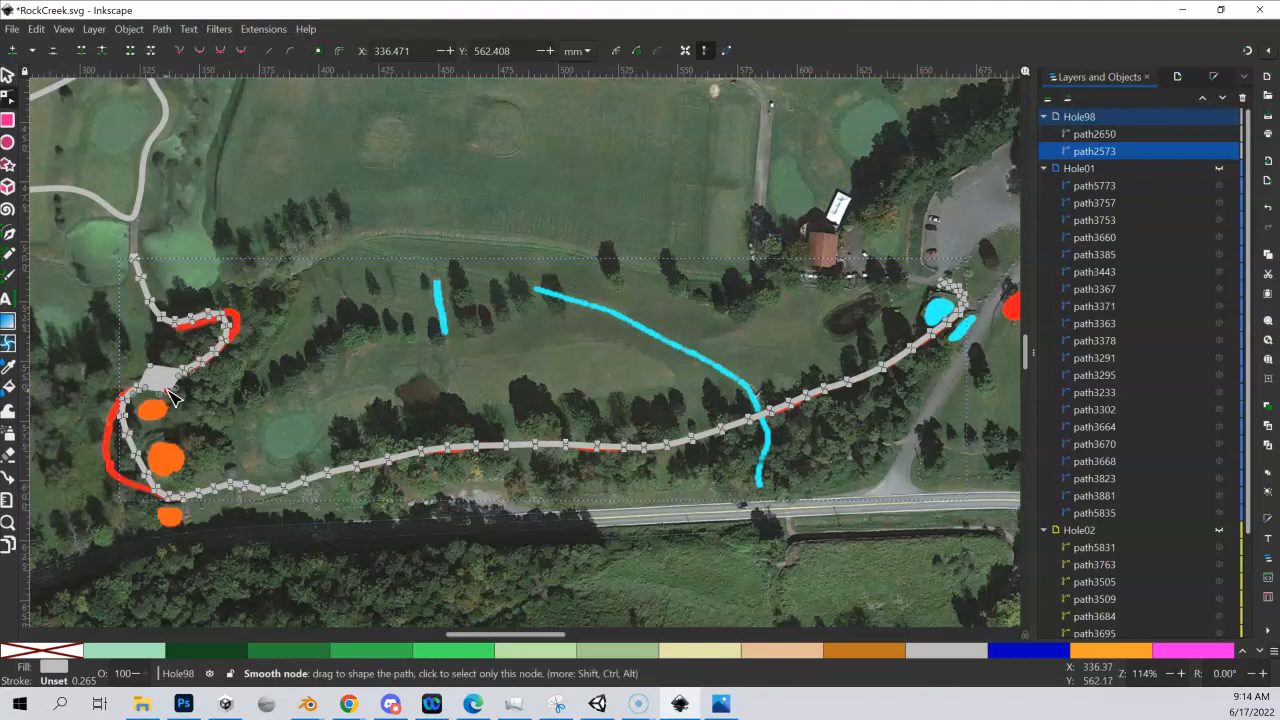
# Draw a closed filled shape in the Hole98 layer covering the western bend of the cart path beside the orange spots
pyautogui.click(1112, 133)
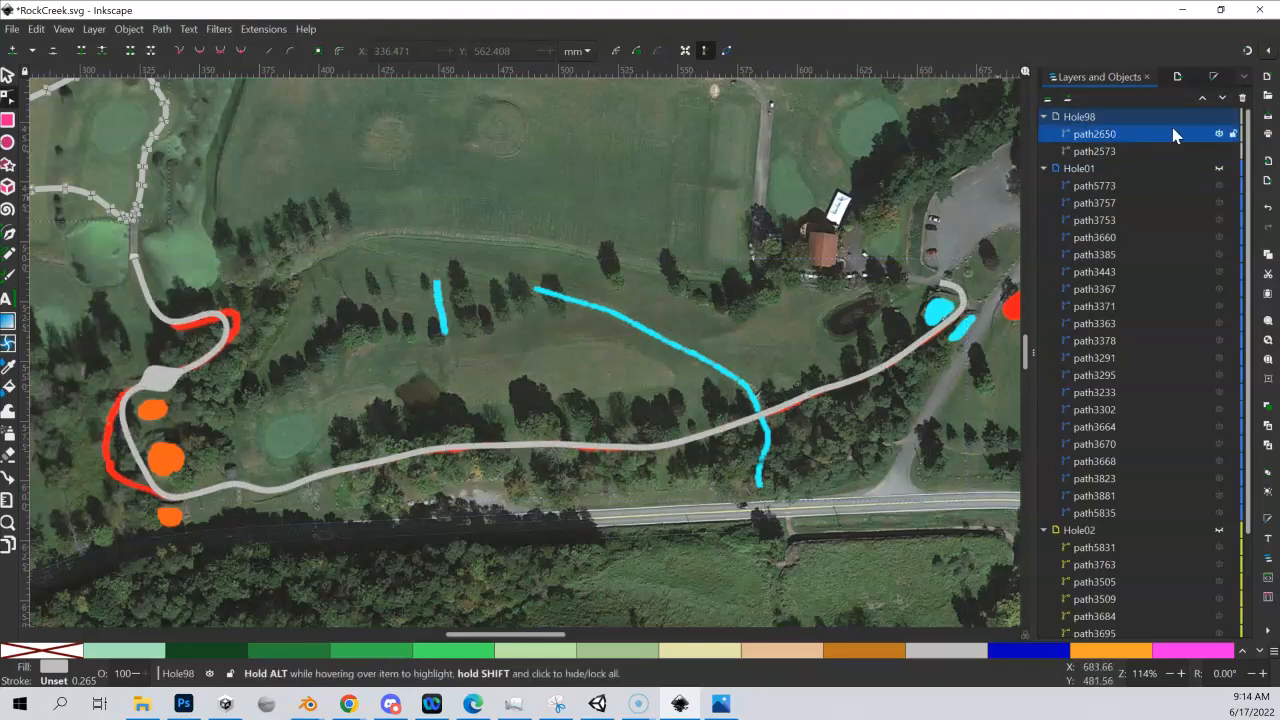
pyautogui.click(1097, 117)
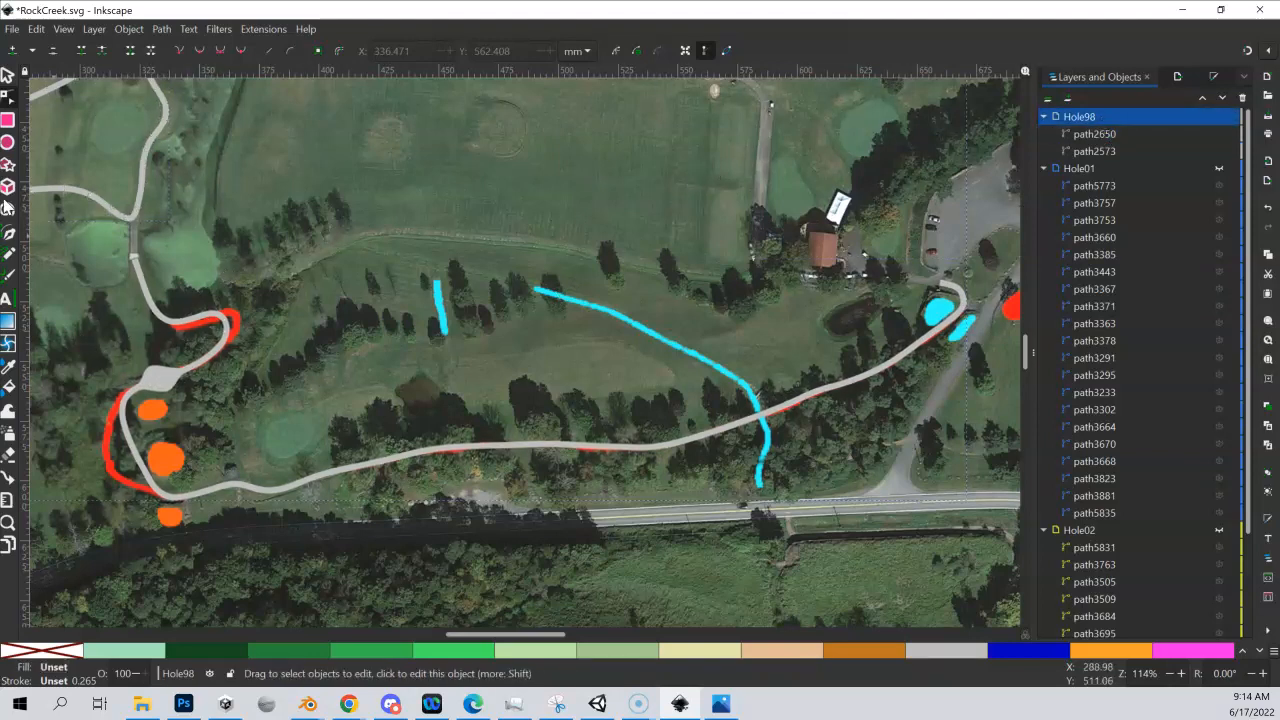
pyautogui.click(10, 234)
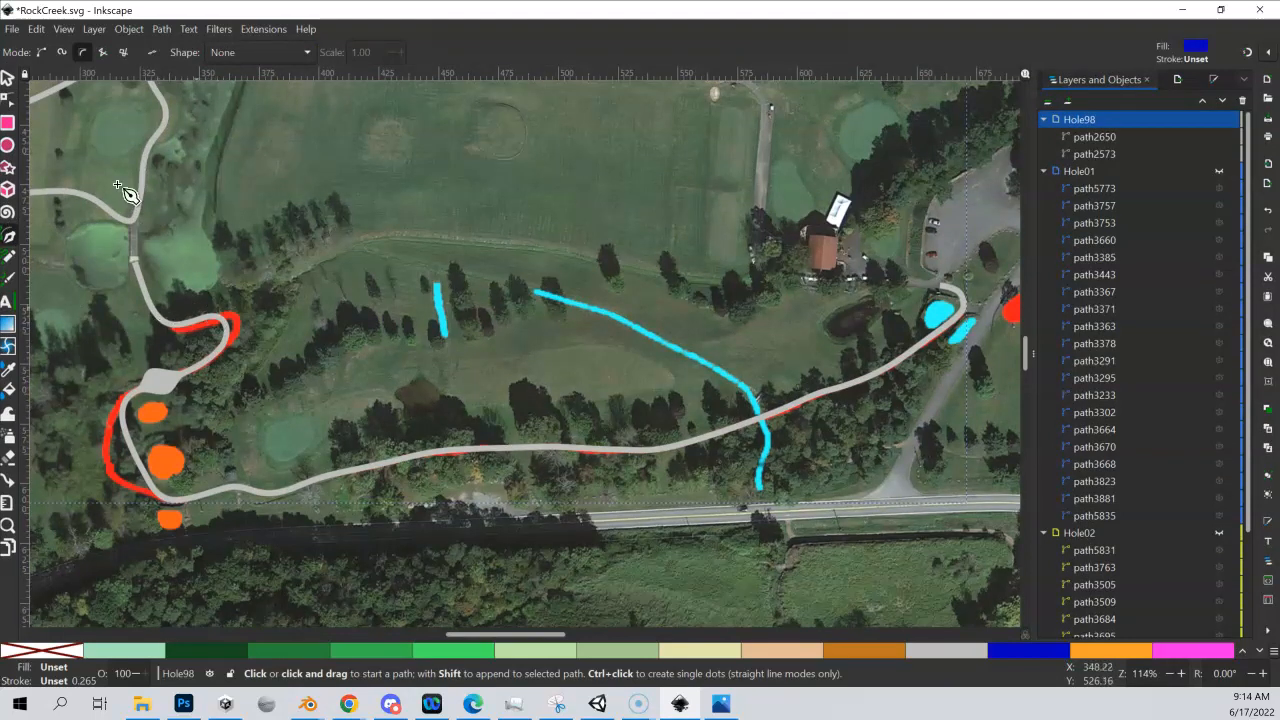
pyautogui.click(196, 310)
pyautogui.click(114, 392)
pyautogui.click(118, 458)
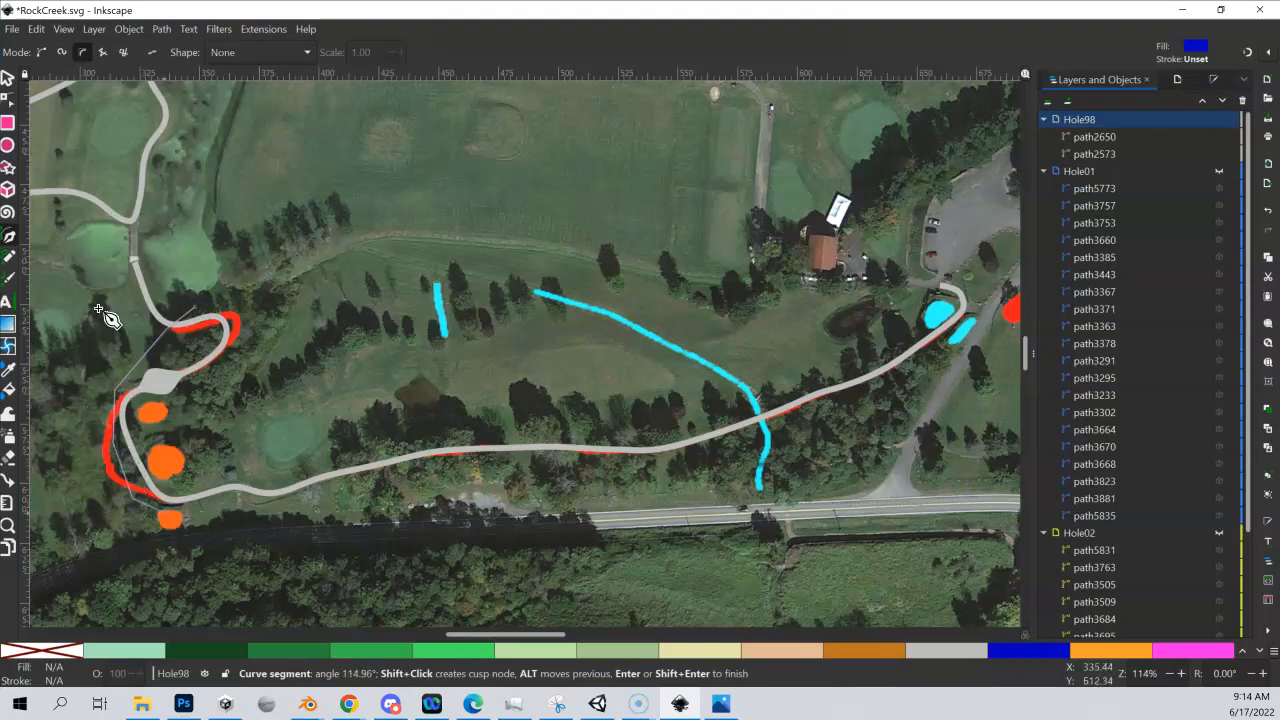
pyautogui.click(178, 489)
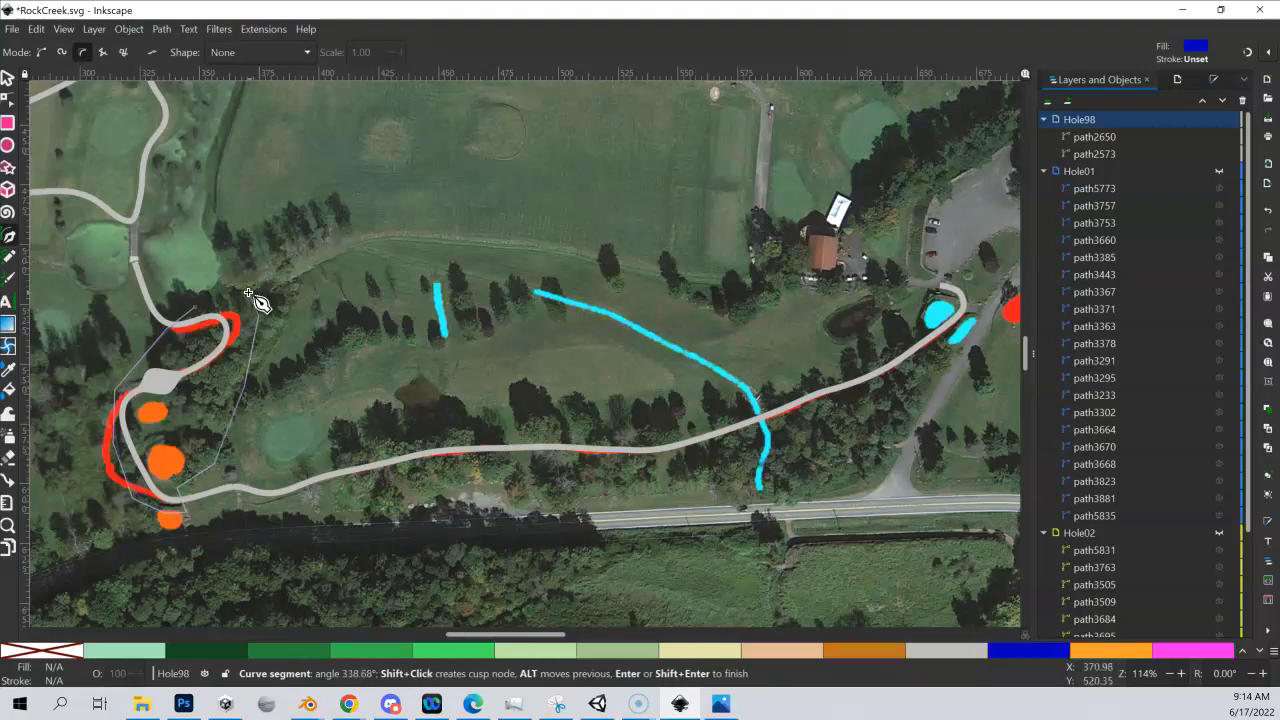
pyautogui.click(197, 308)
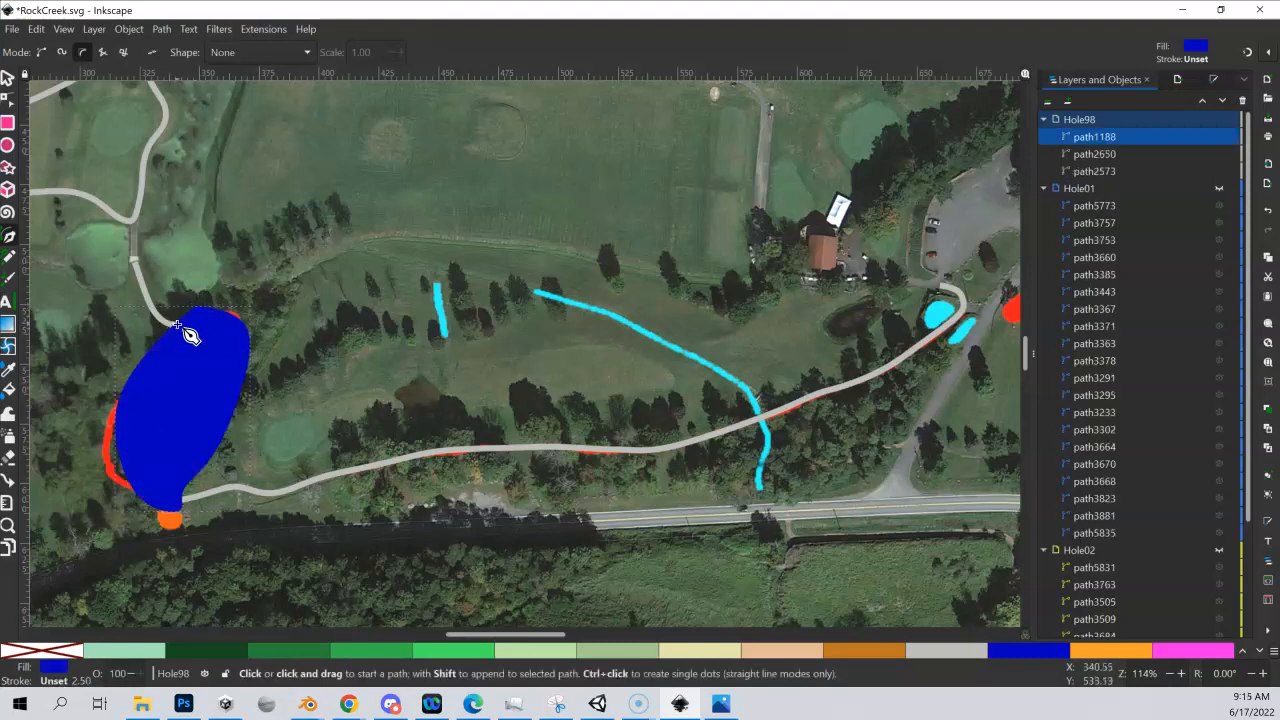
# Move the upper nodes of the blue shape so its edge crosses the cart path cleanly at the northern end of the bend
pyautogui.click(8, 102)
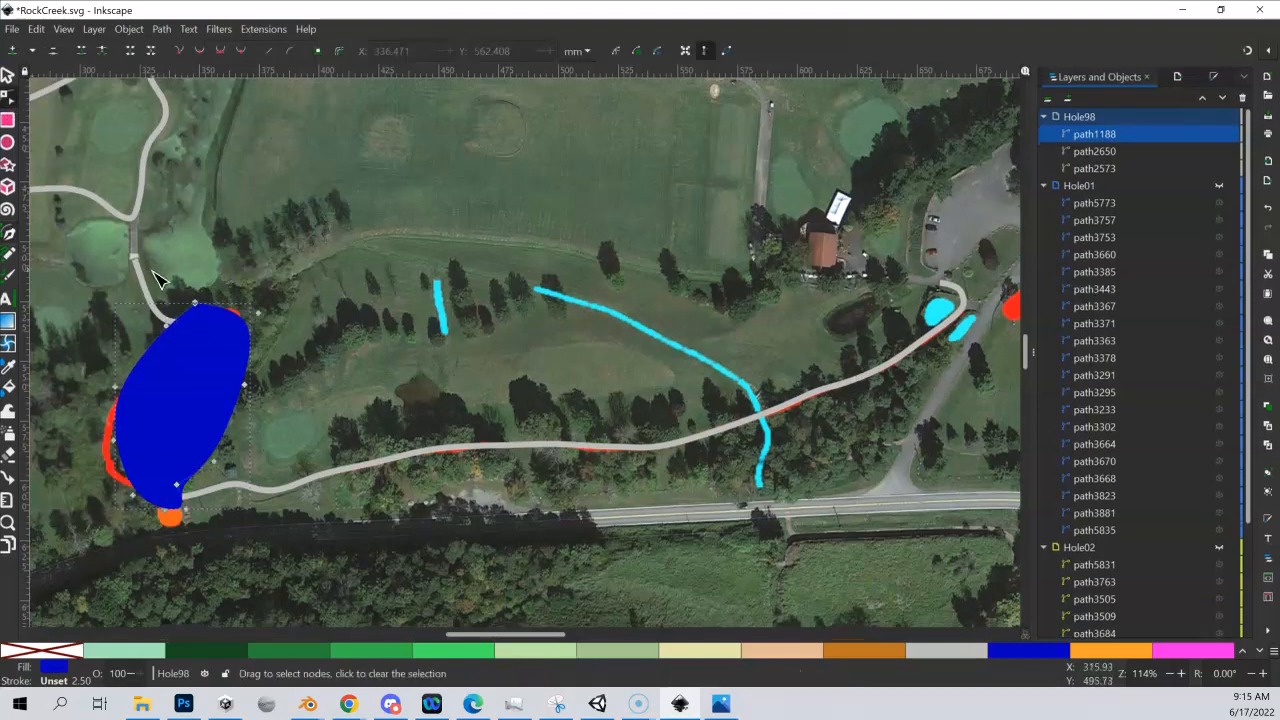
pyautogui.moveTo(200, 310); pyautogui.dragTo(178, 308)
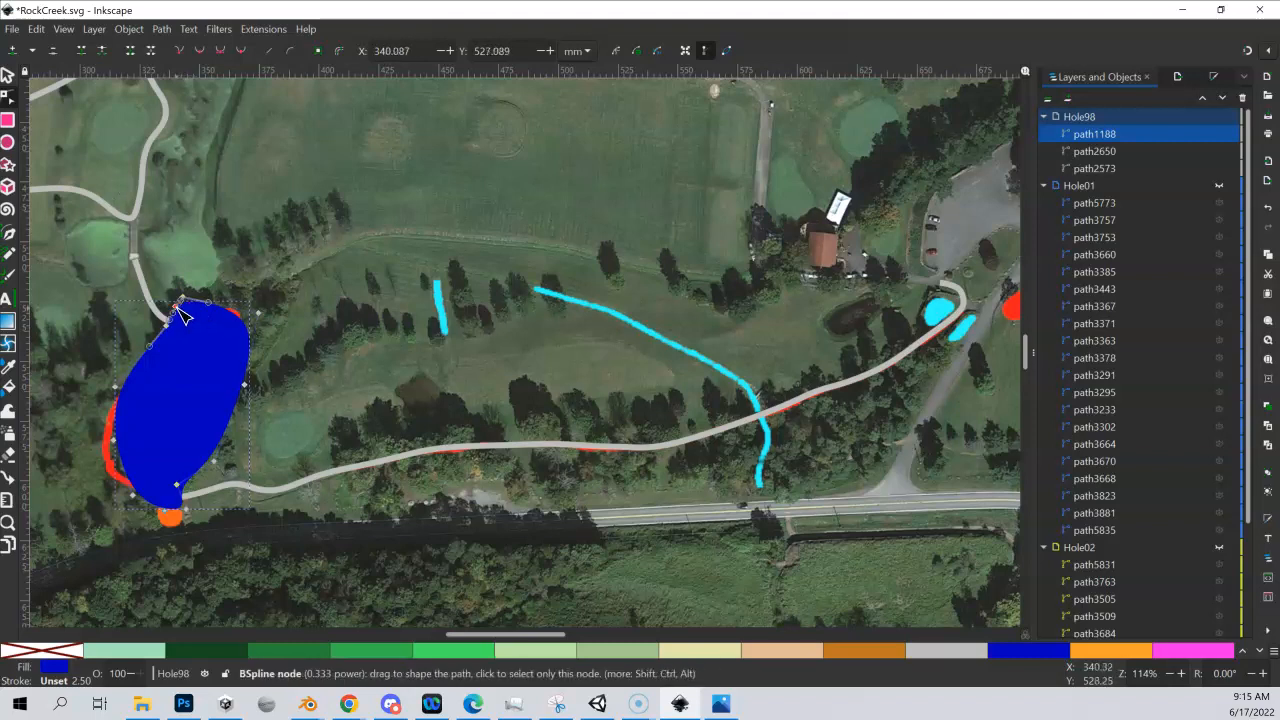
pyautogui.moveTo(180, 313); pyautogui.dragTo(174, 313)
pyautogui.click(260, 231)
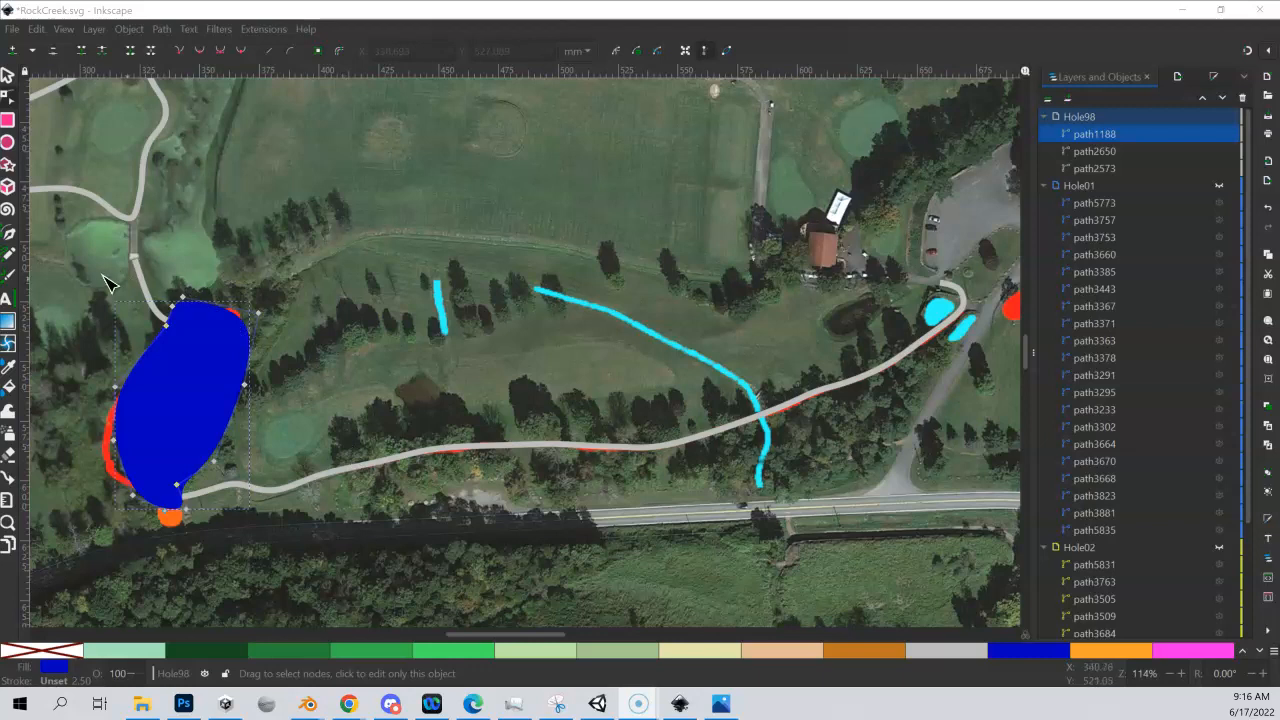
# Split the cart path along the outline of the blue shape with Division
pyautogui.click(145, 284)
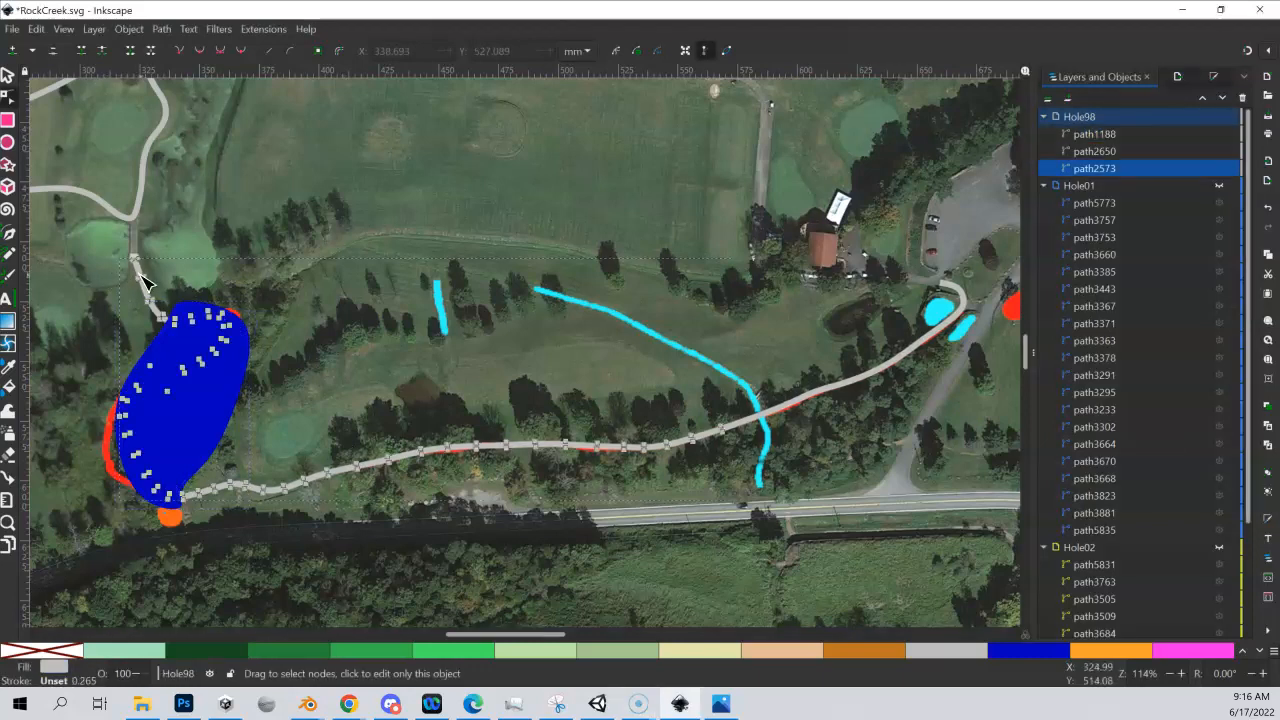
pyautogui.click(7, 75)
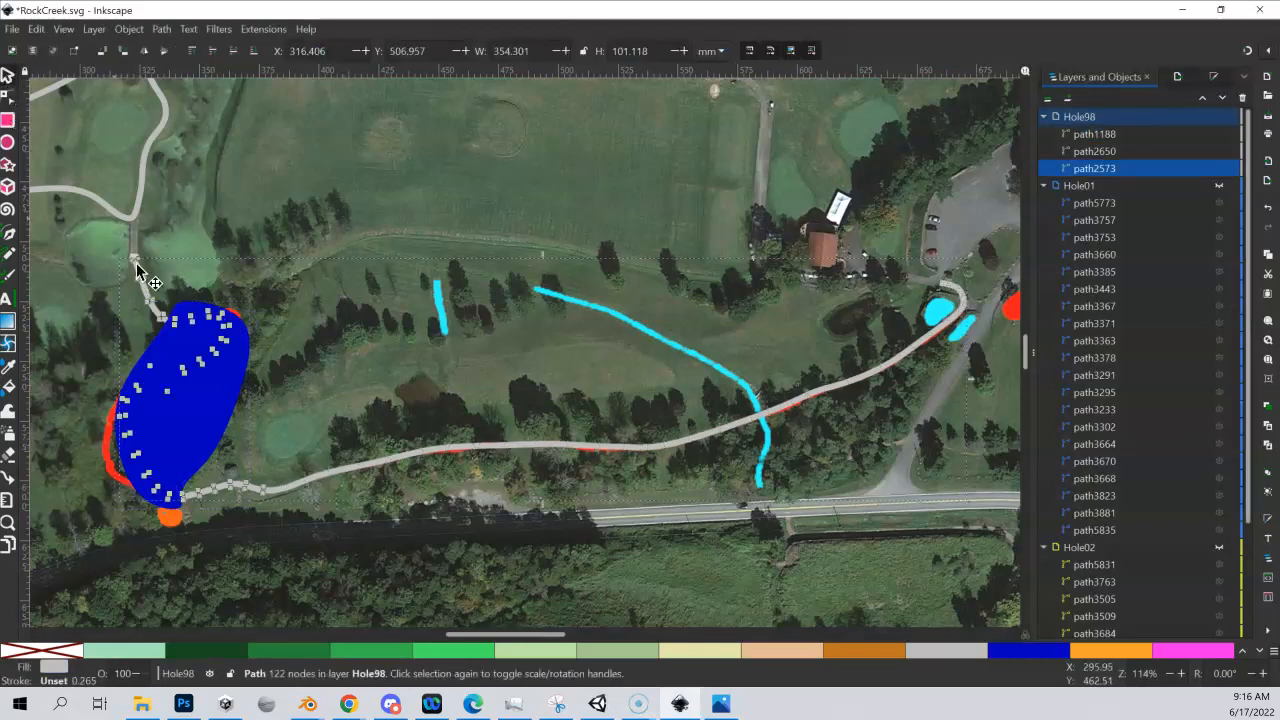
pyautogui.keyDown('shift'); pyautogui.click(206, 378); pyautogui.keyUp('shift')
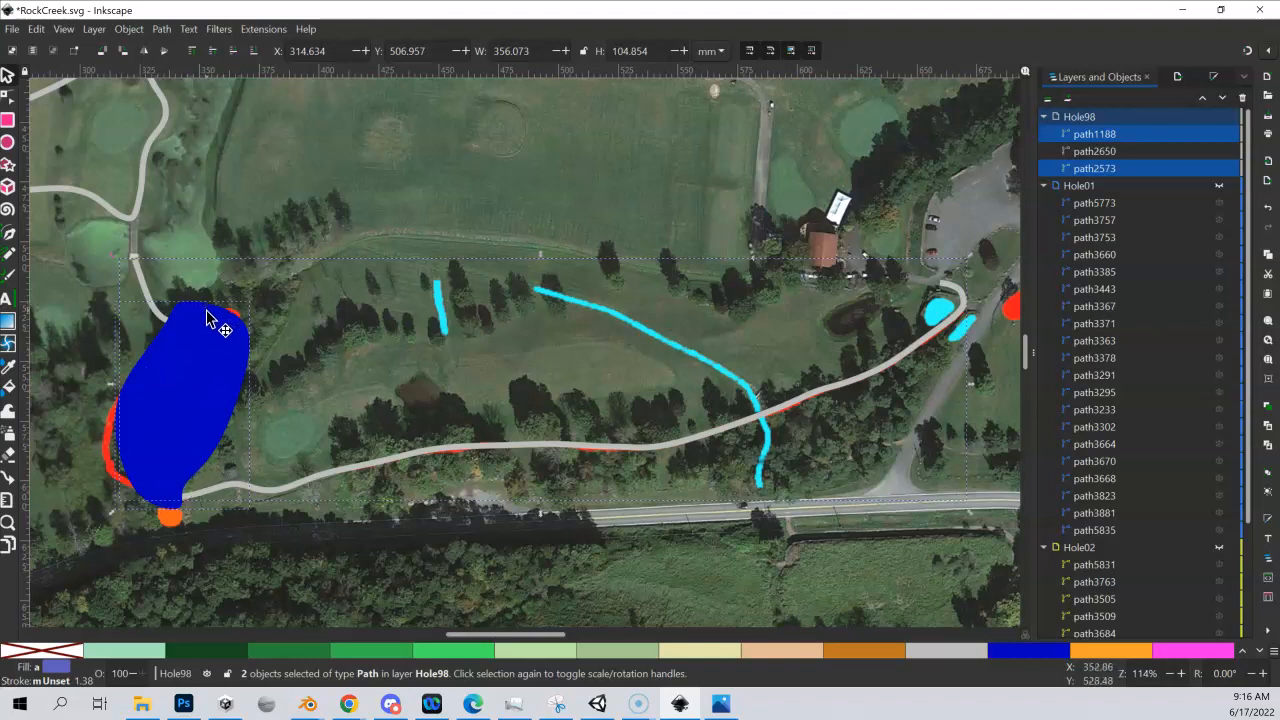
pyautogui.click(128, 29)
pyautogui.moveTo(163, 29)
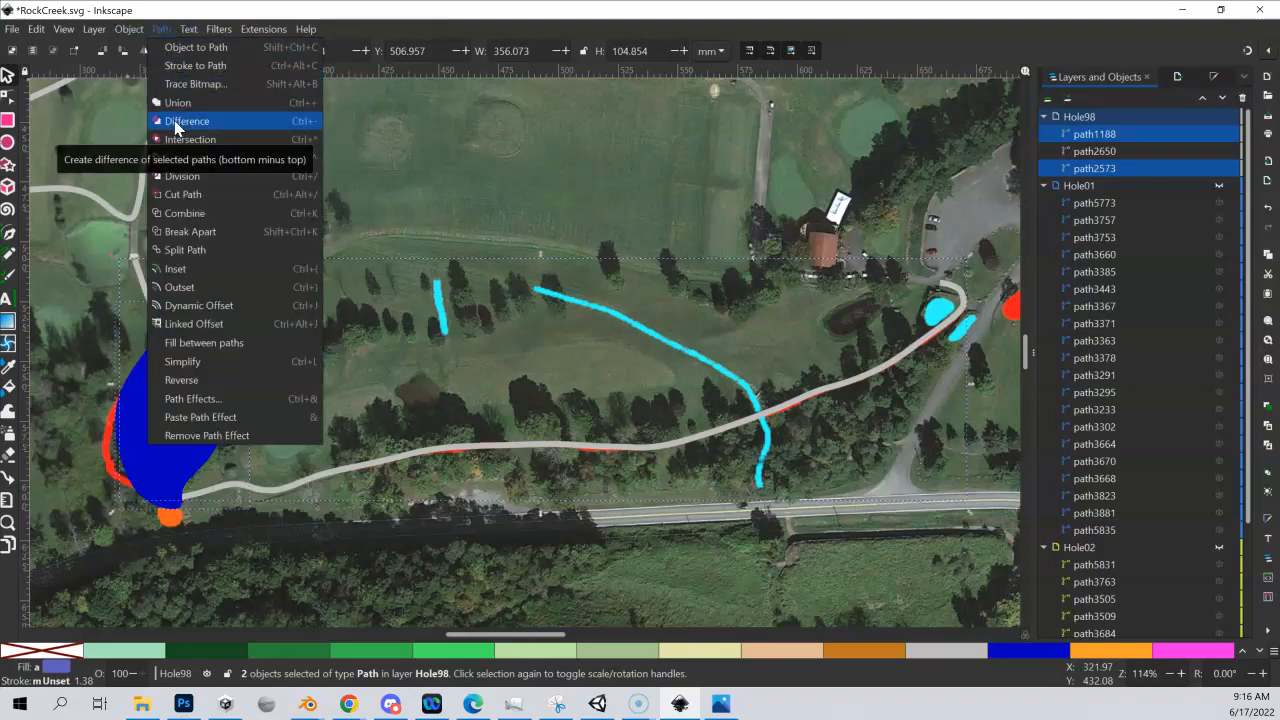
pyautogui.click(183, 176)
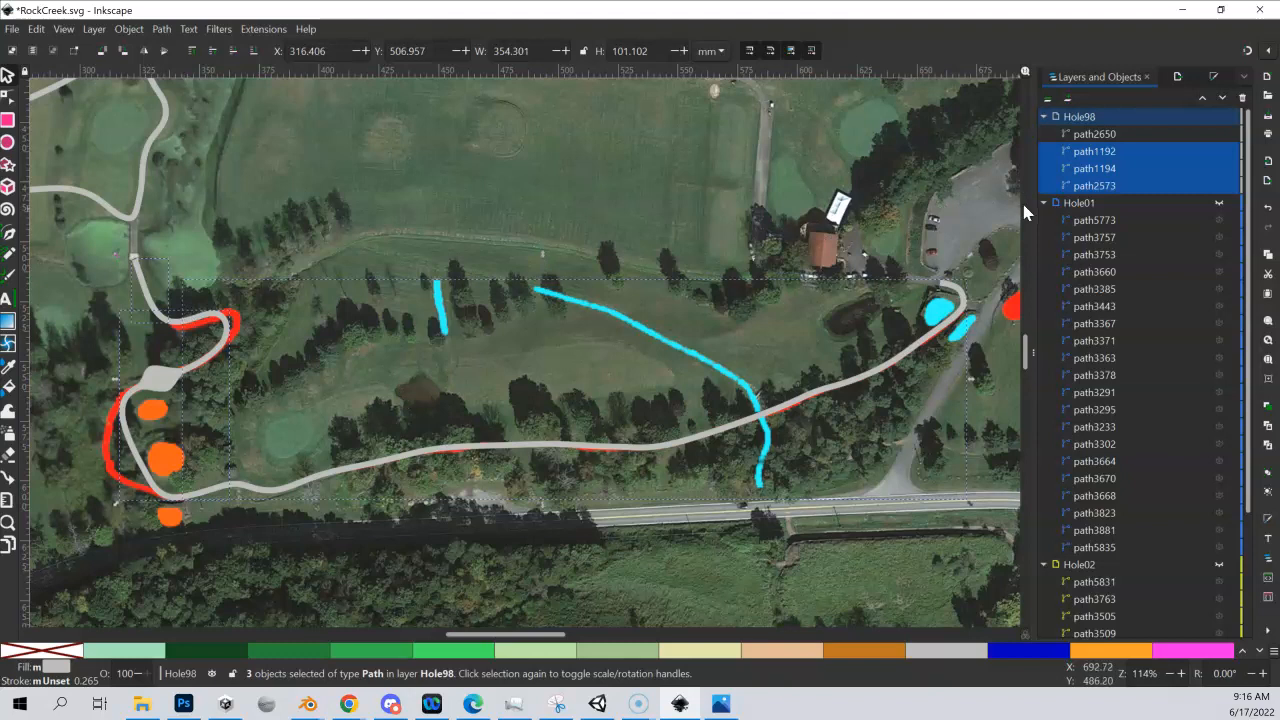
# Check the divided cart path pieces by toggling their visibility, and delete the bend section that misses the red guide line
pyautogui.click(1088, 187)
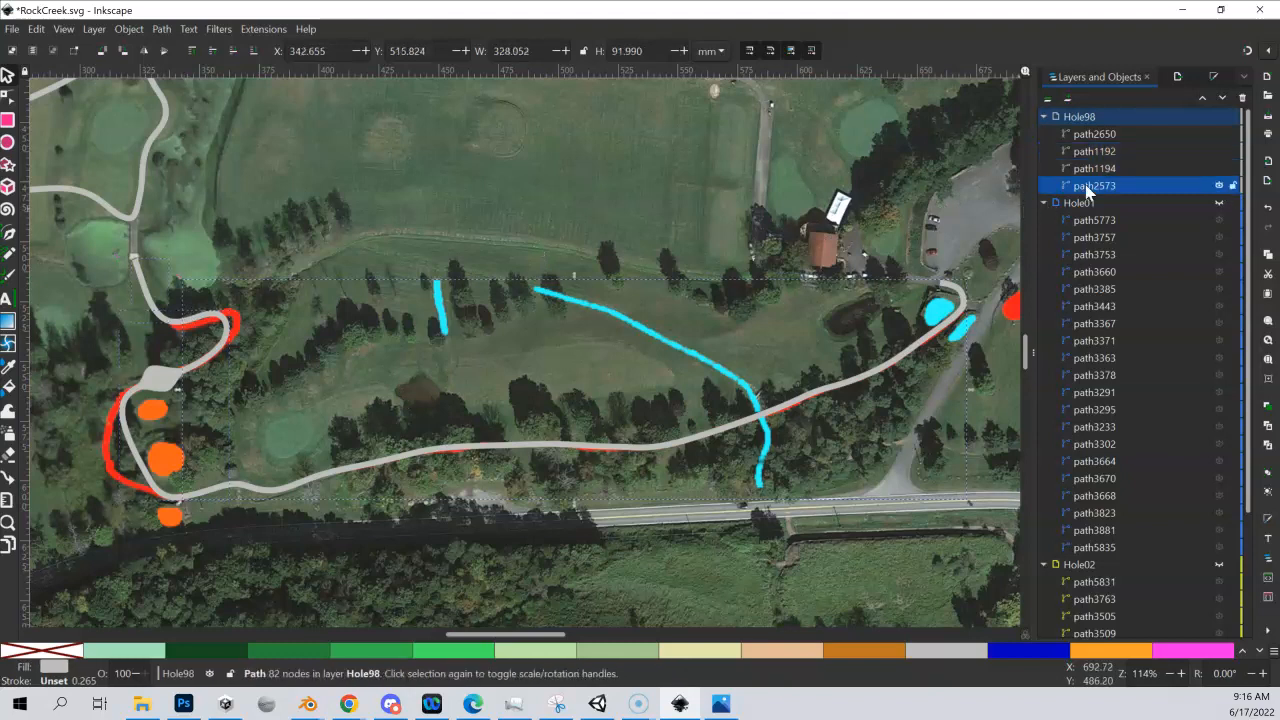
pyautogui.click(1219, 186)
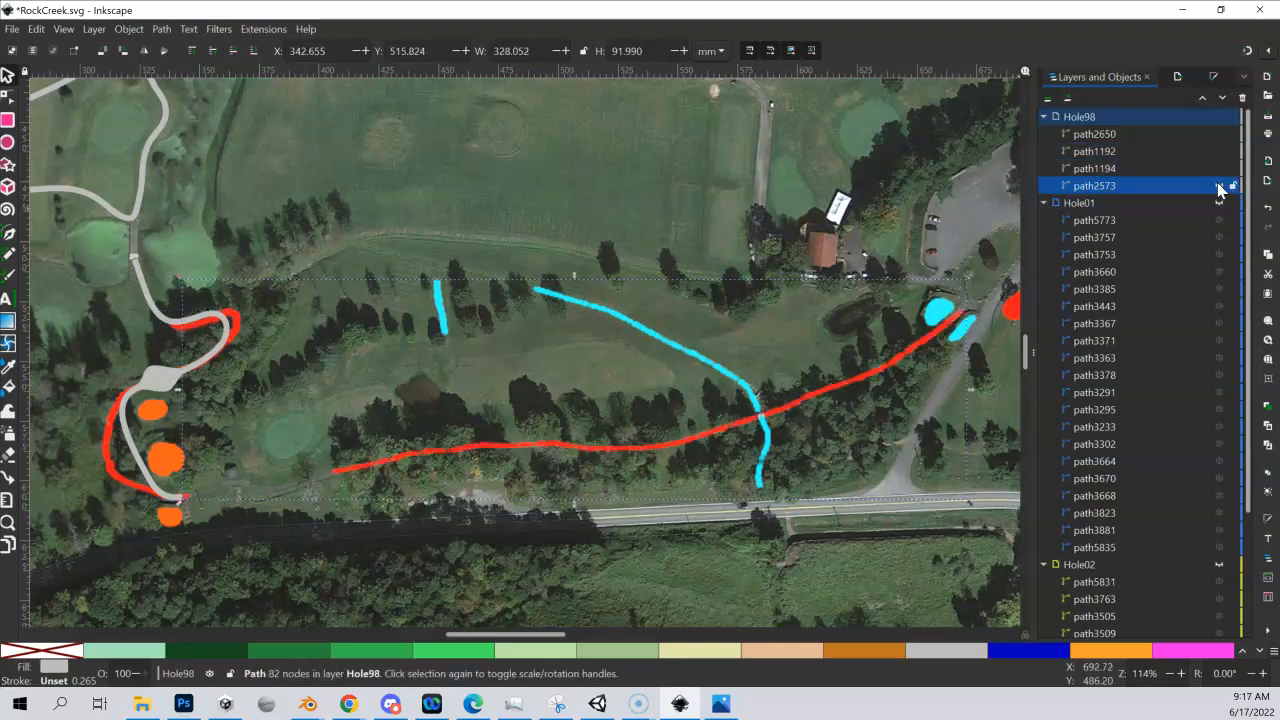
pyautogui.click(1219, 186)
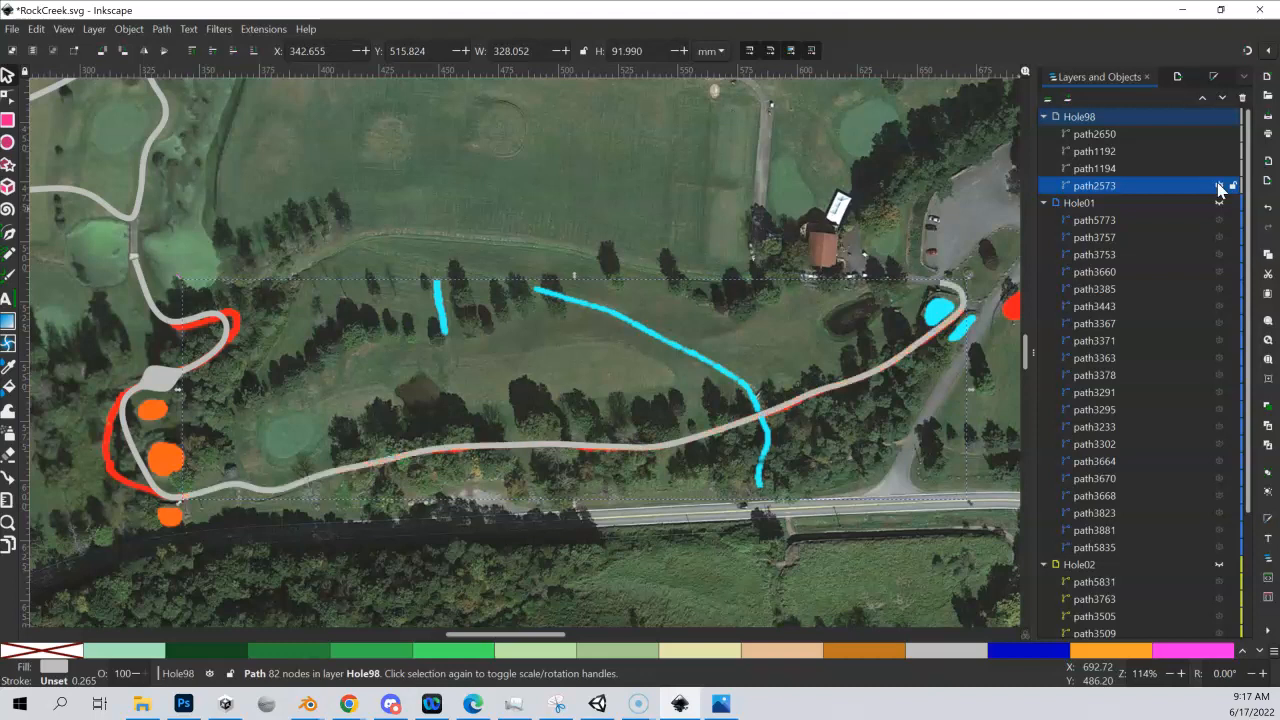
pyautogui.click(1216, 167)
pyautogui.click(1218, 170)
pyautogui.click(1218, 155)
pyautogui.click(1219, 157)
pyautogui.click(1186, 172)
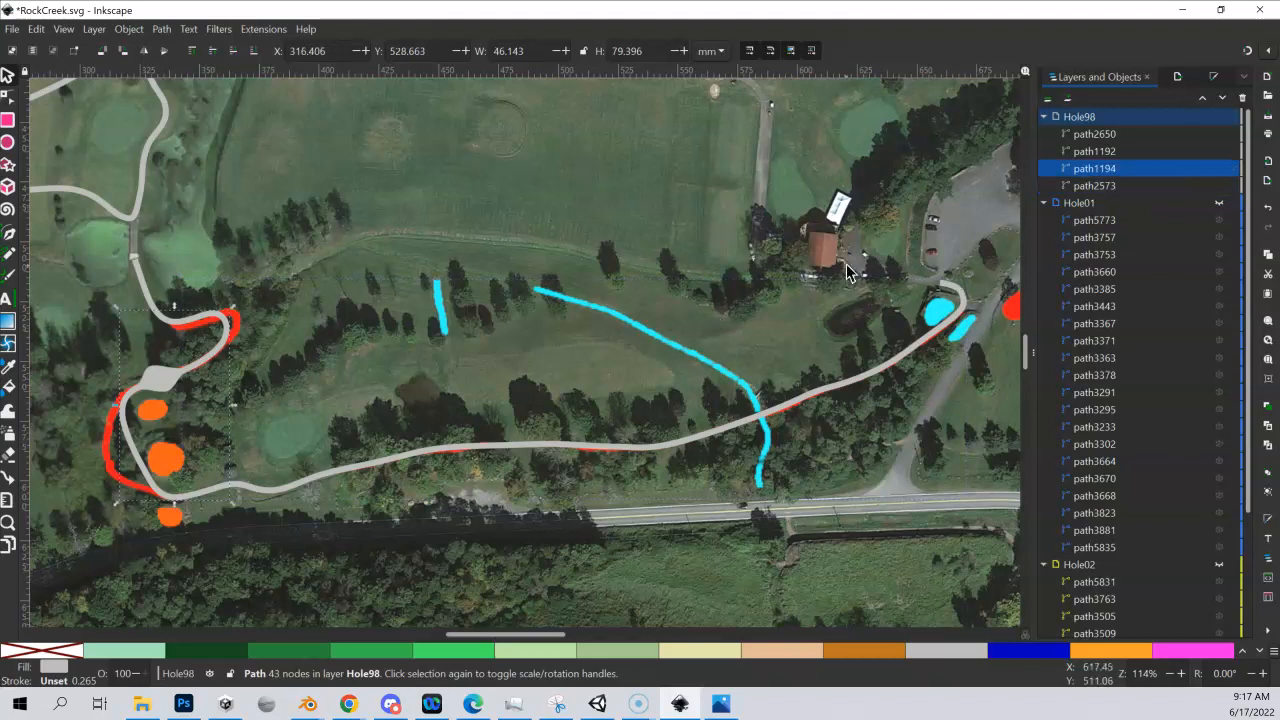
pyautogui.press('Delete')
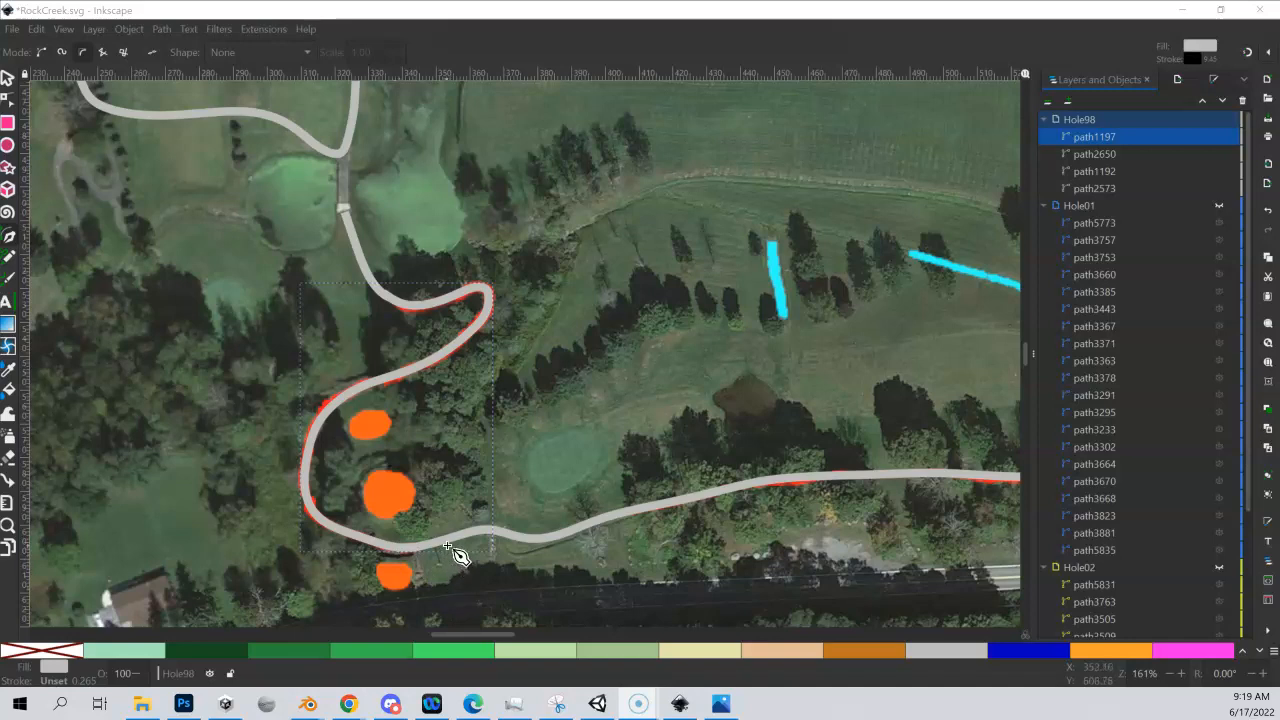
# Check the redrawn bend against the red guide, and merge it with the two remaining cart path pieces using Union
pyautogui.click(1219, 138)
pyautogui.click(1219, 138)
pyautogui.click(1219, 138)
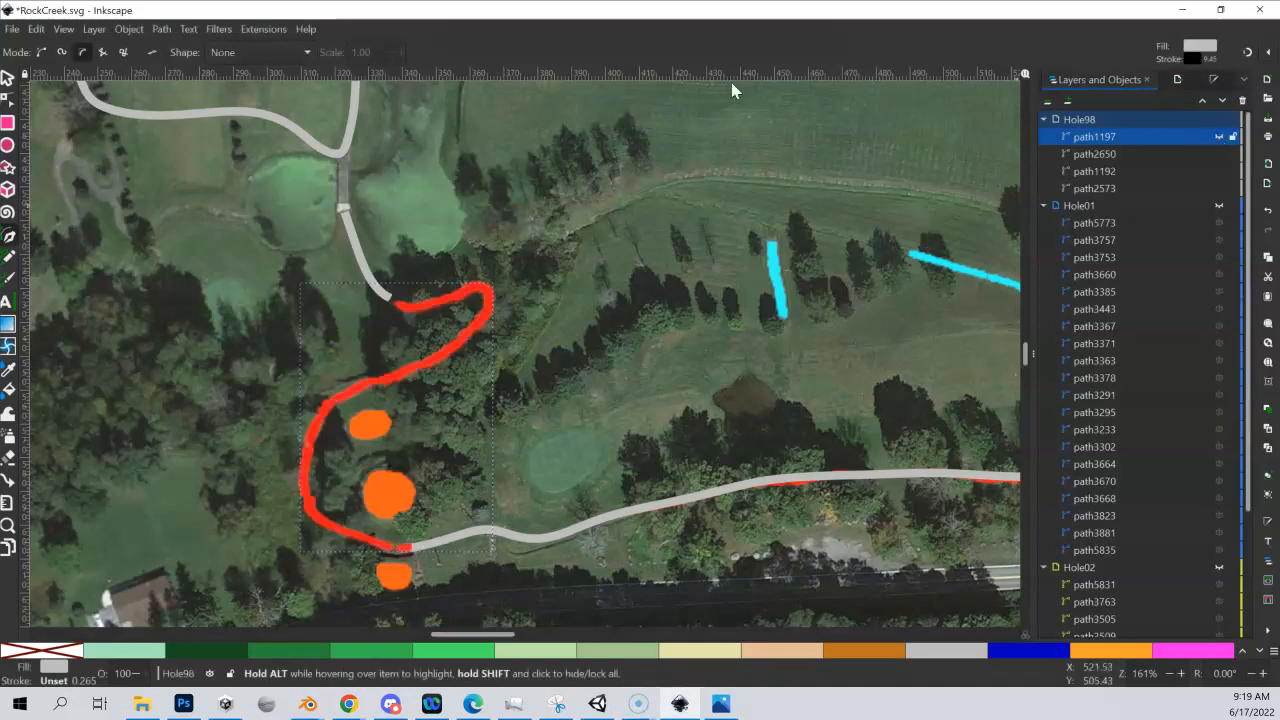
pyautogui.click(1219, 138)
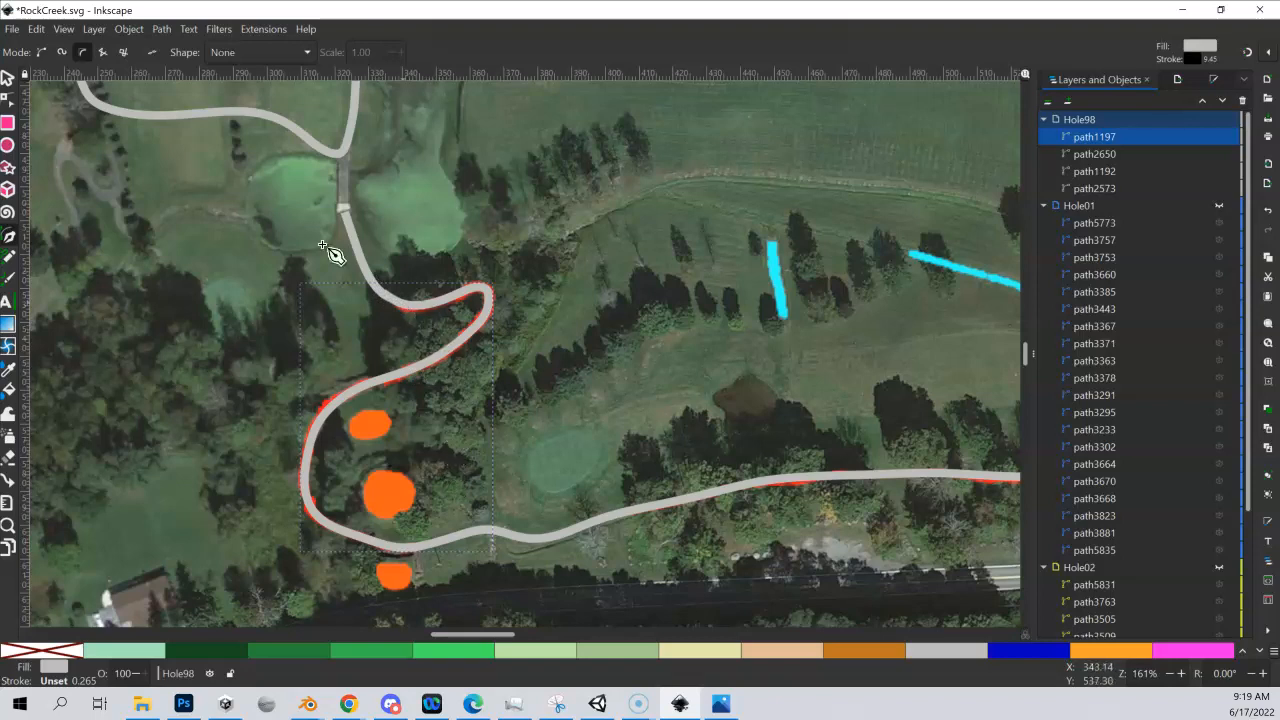
pyautogui.click(9, 80)
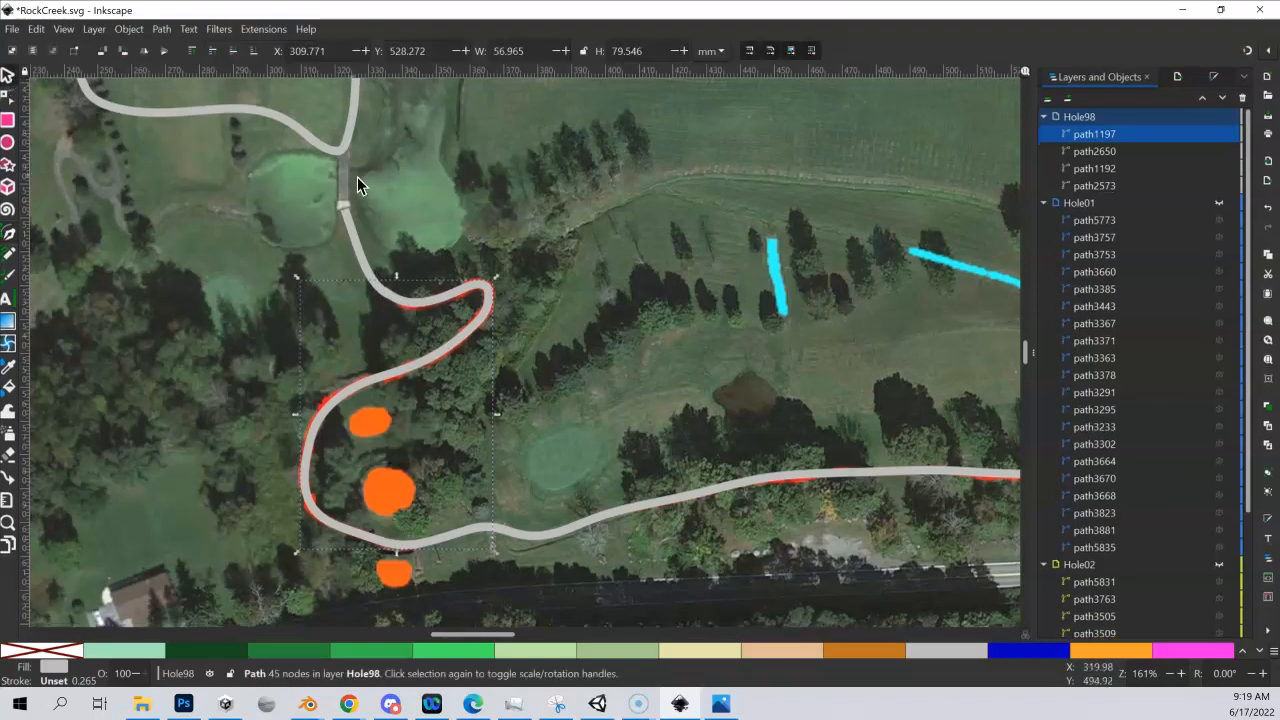
pyautogui.click(355, 250)
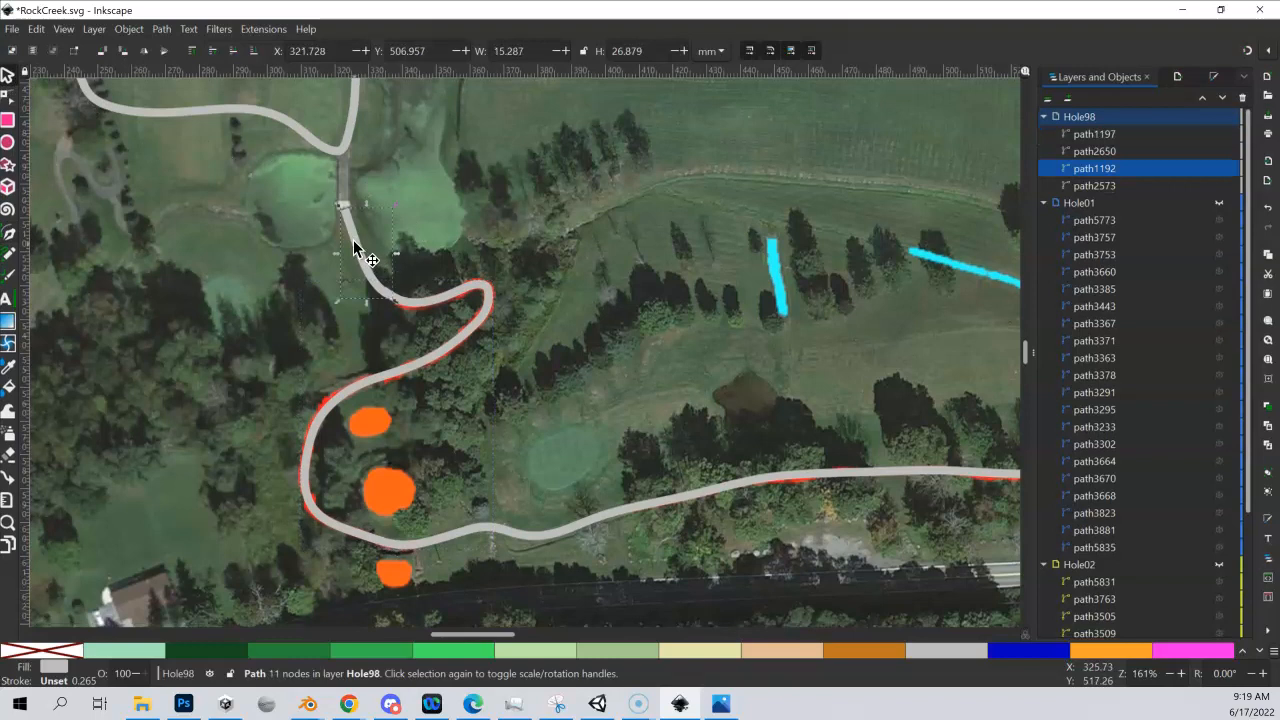
pyautogui.keyDown('shift'); pyautogui.click(473, 327); pyautogui.keyUp('shift')
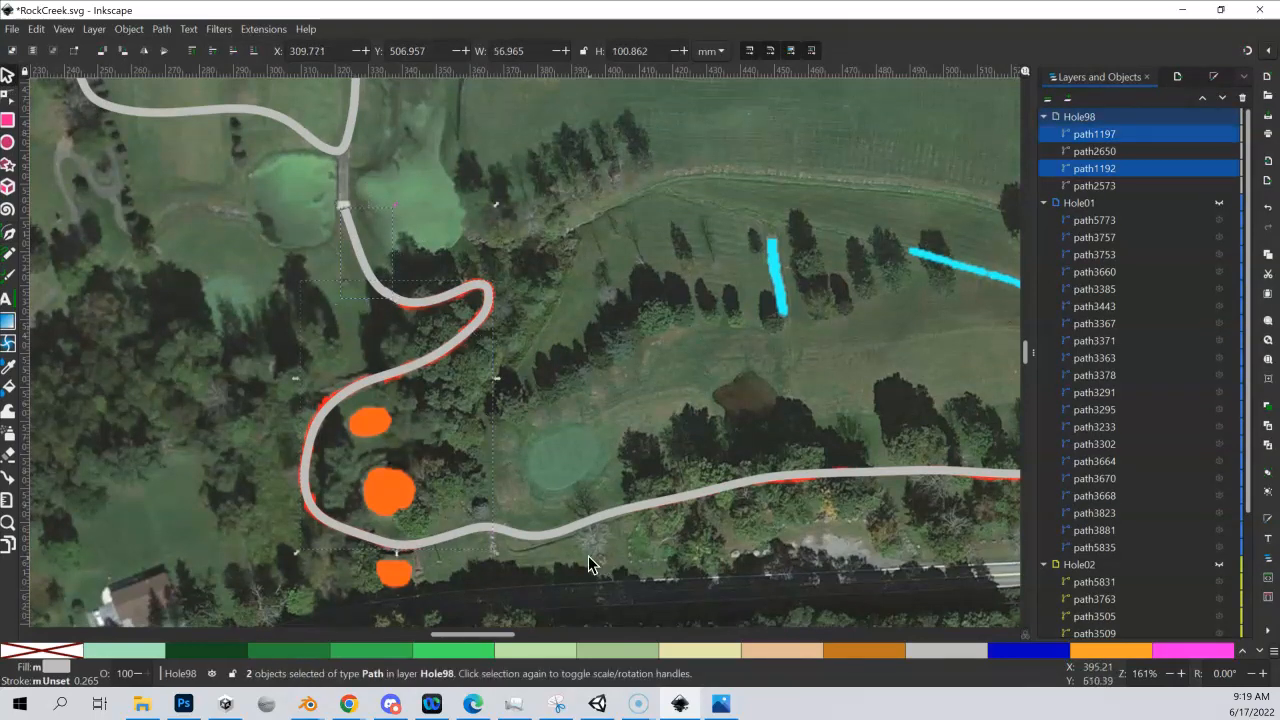
pyautogui.keyDown('shift'); pyautogui.click(605, 517); pyautogui.keyUp('shift')
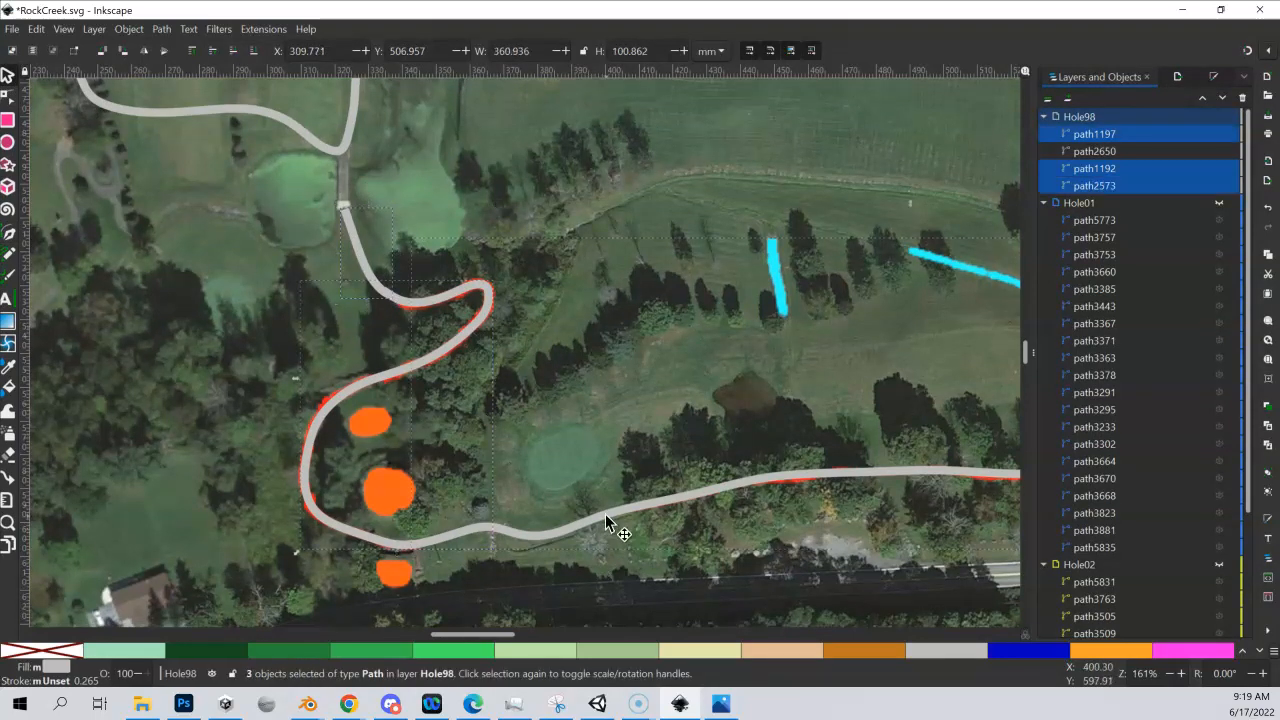
pyautogui.click(162, 30)
pyautogui.click(178, 100)
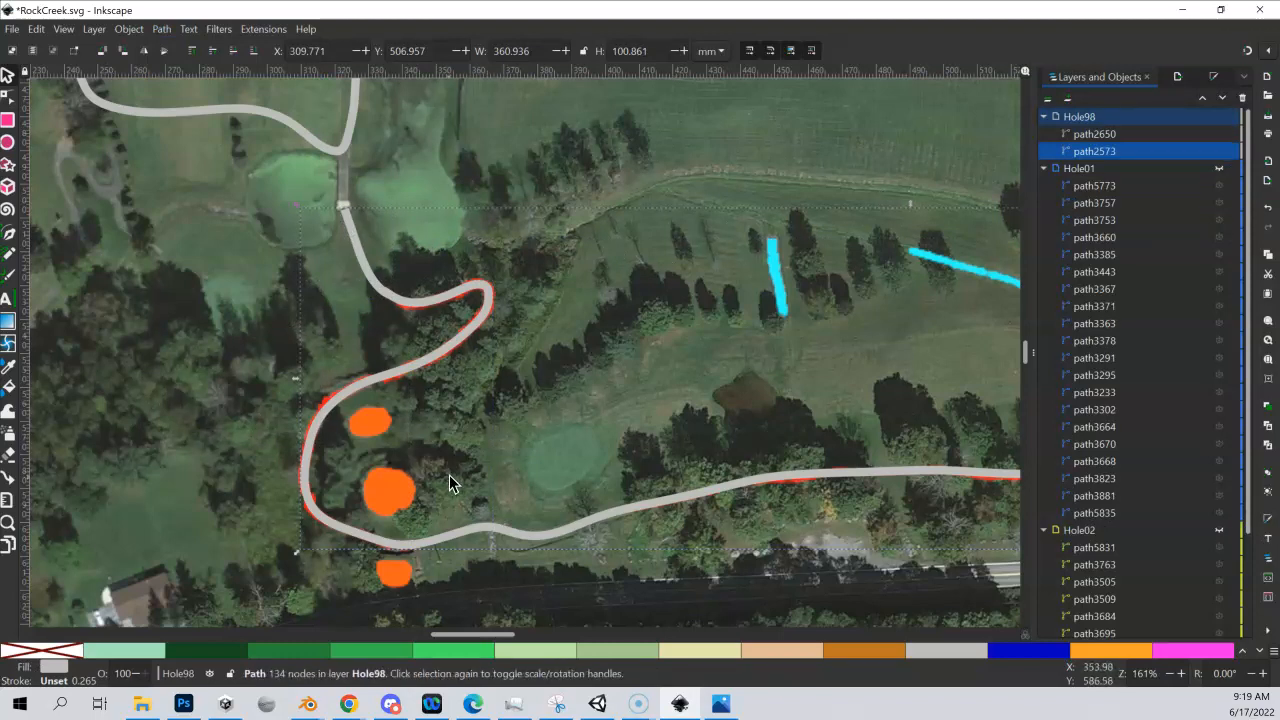
# Delete a surplus node on the upper edge of the cart path where the bend joins the northern section
pyautogui.scroll(1, 426, 332)
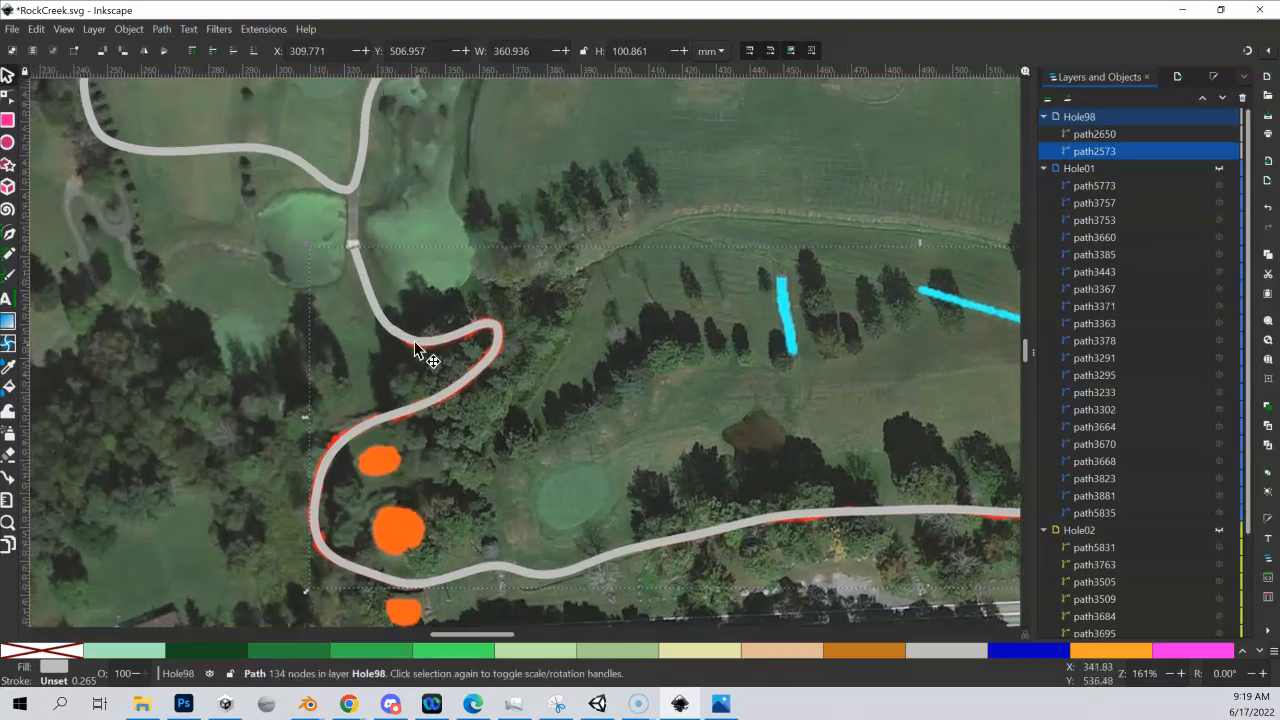
pyautogui.scroll(3, 396, 323)
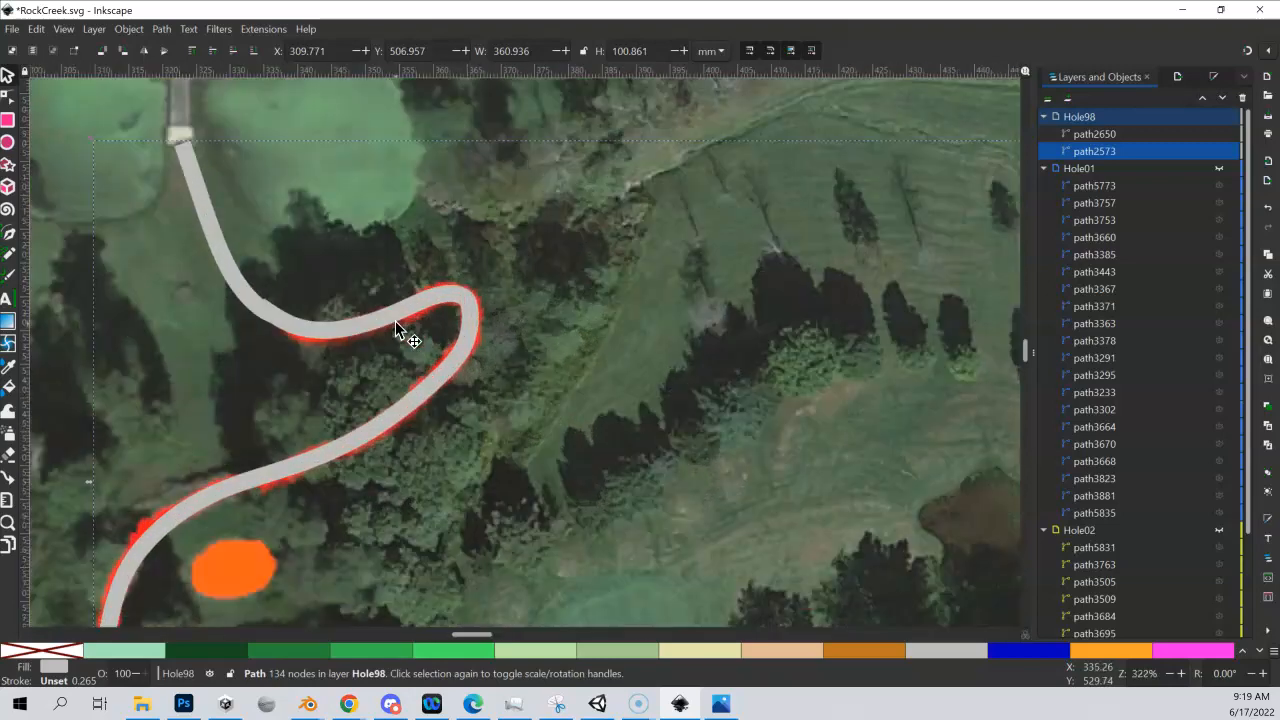
pyautogui.scroll(5, 523, 415)
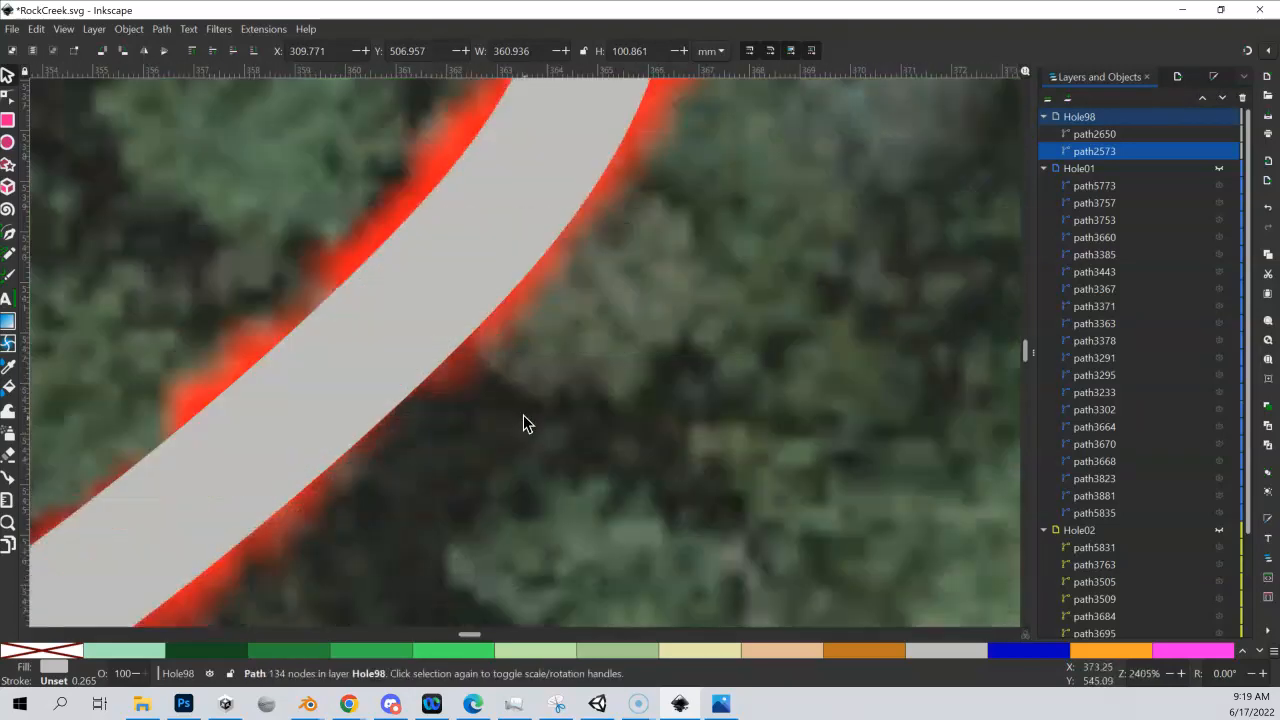
pyautogui.scroll(-1, 477, 387)
pyautogui.scroll(-4, 477, 387)
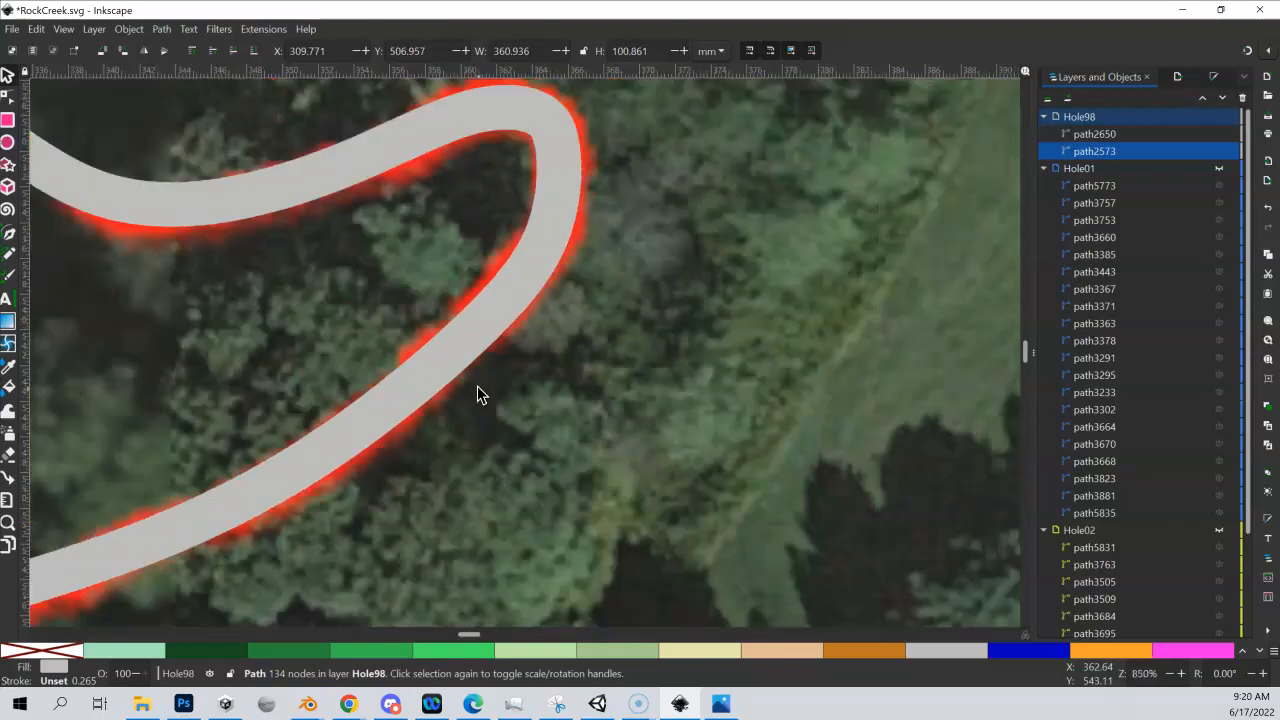
pyautogui.moveTo(192, 290); pyautogui.dragTo(500, 403)
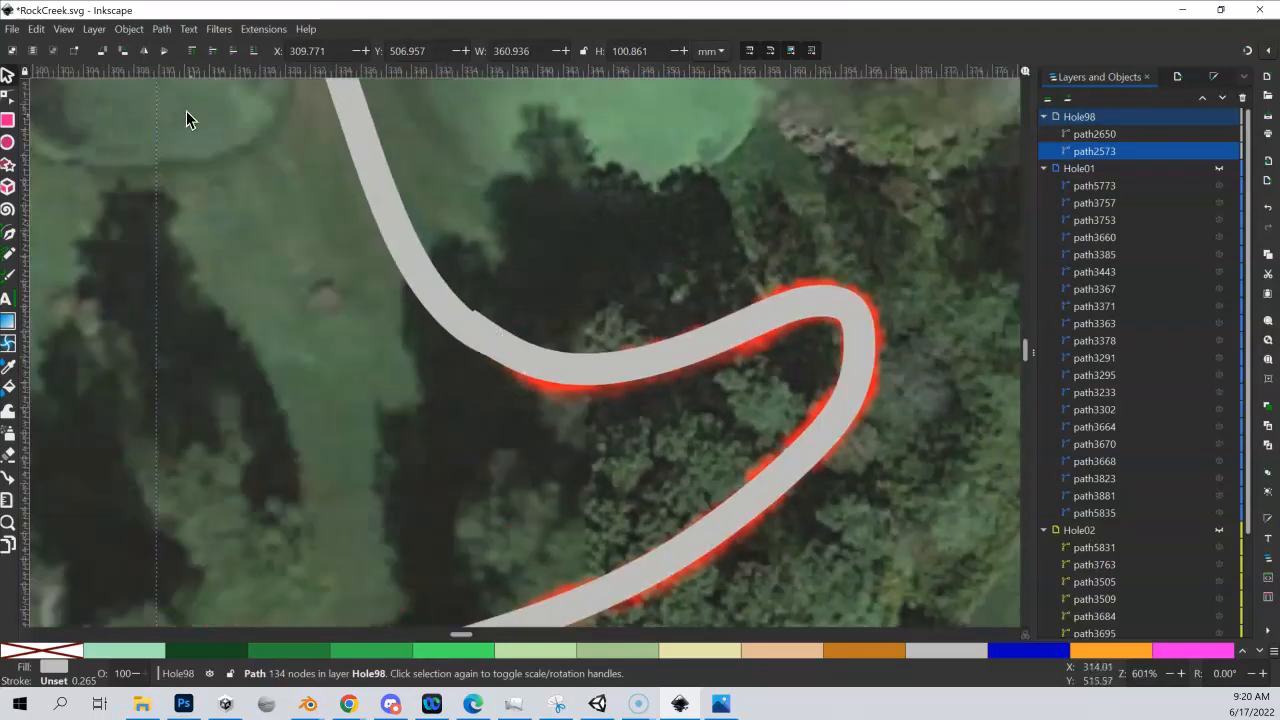
pyautogui.click(11, 97)
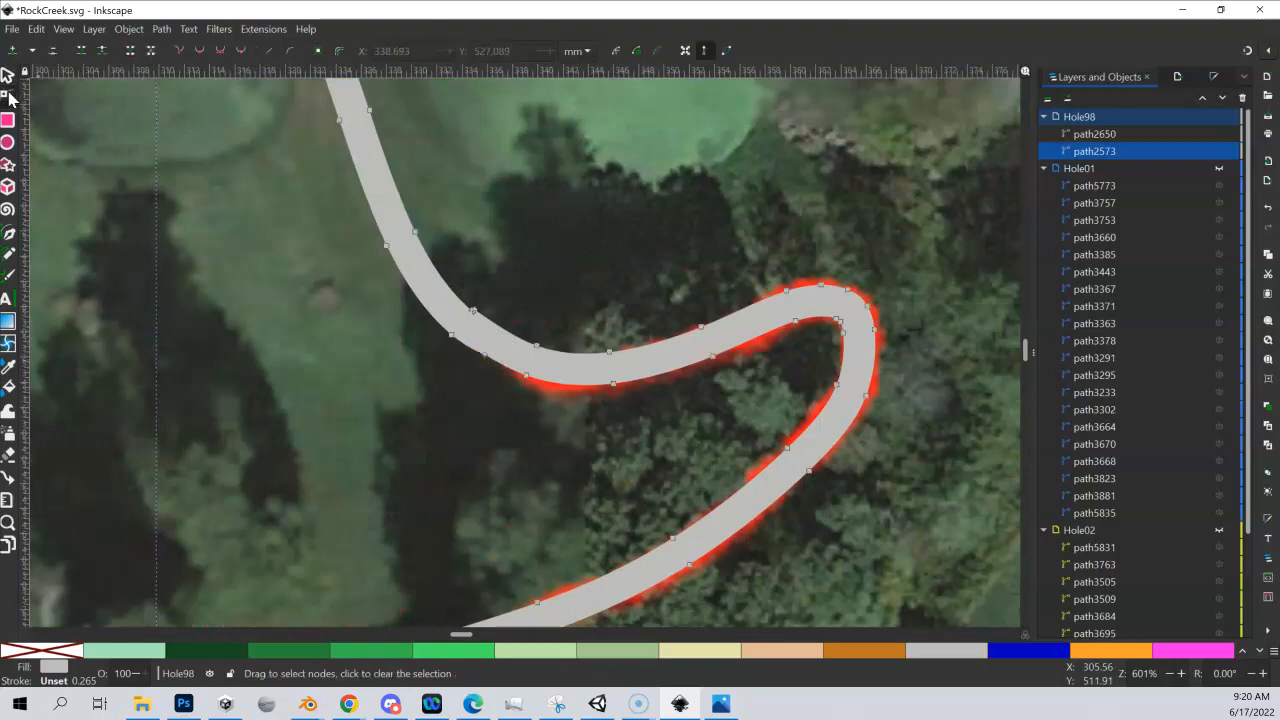
pyautogui.click(475, 312)
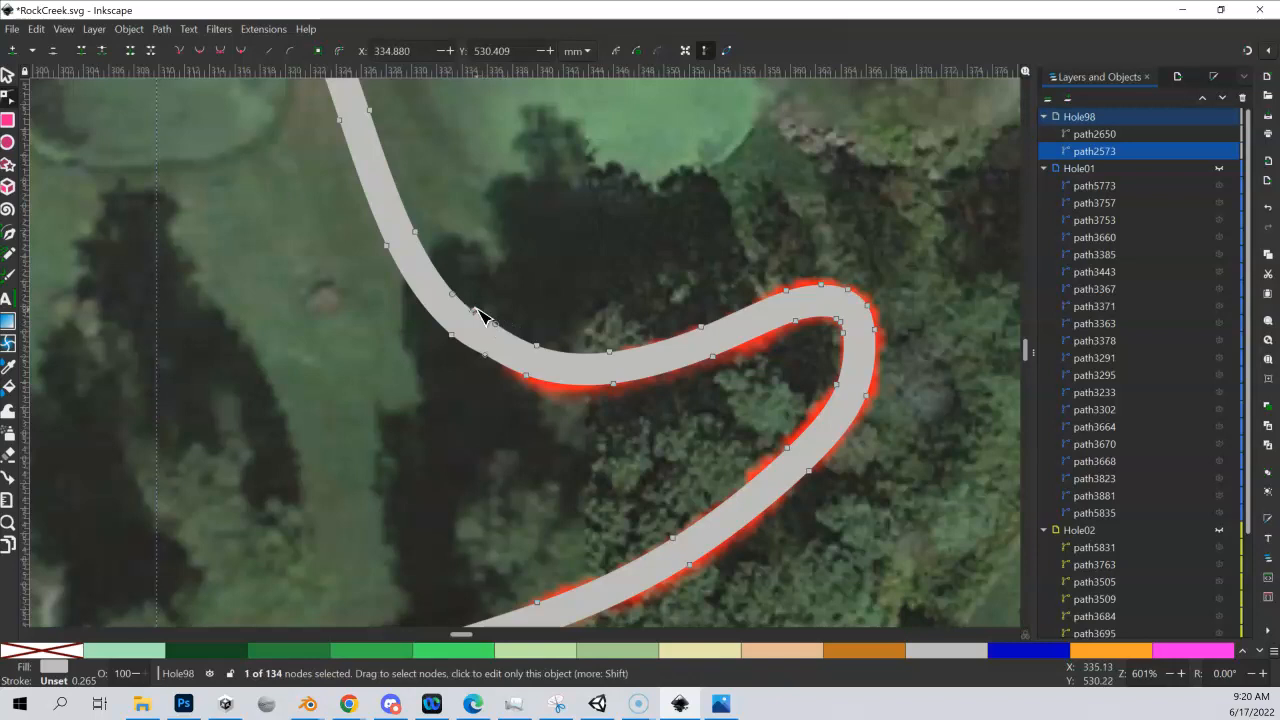
pyautogui.scroll(2, 480, 316)
pyautogui.click(424, 267)
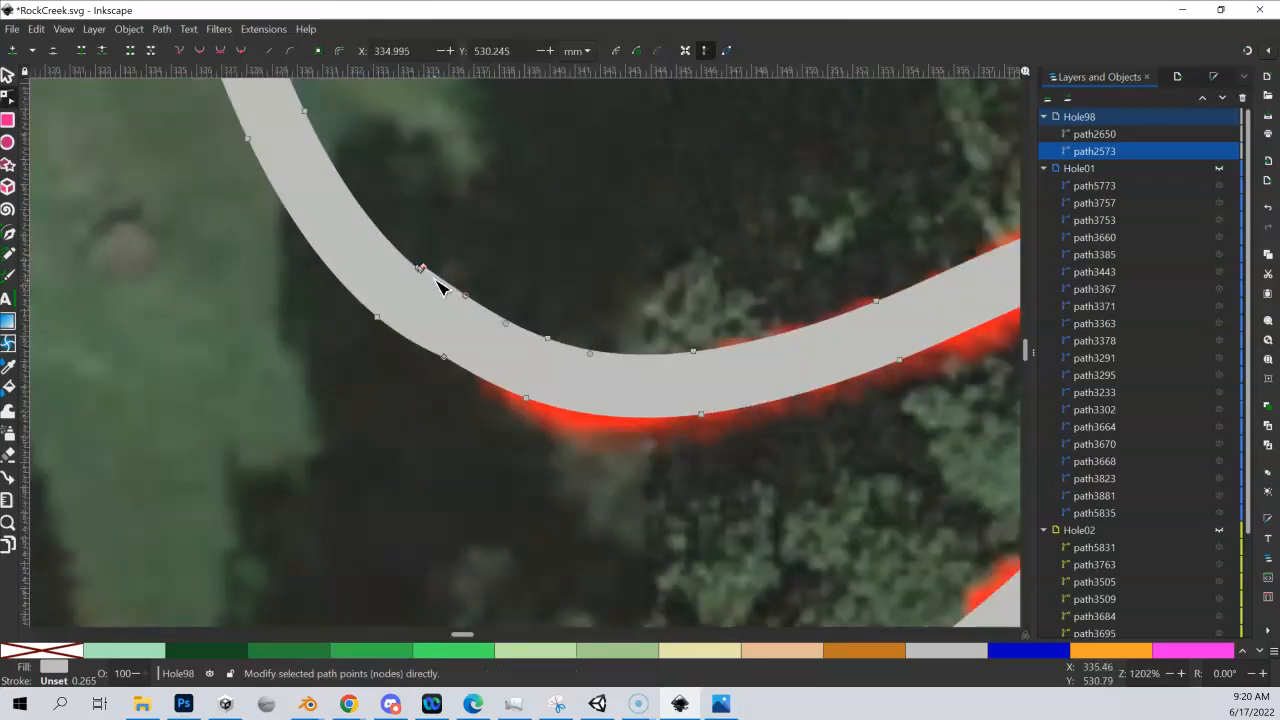
pyautogui.press('Delete')
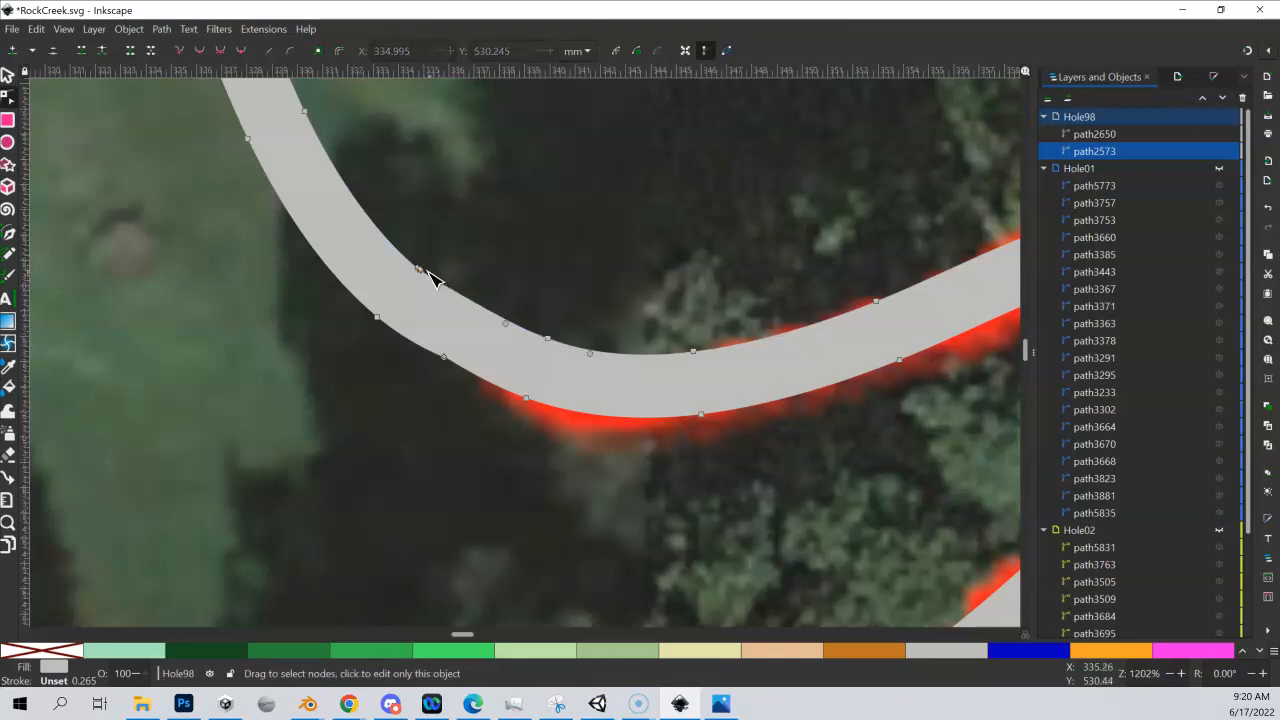
# Remove another surplus node from the upper edge at the northern join, and reshape the remaining node into a smooth curve
pyautogui.moveTo(427, 276)
pyautogui.mouseDown()
pyautogui.moveTo(461, 286)
pyautogui.moveTo(409, 246)
pyautogui.moveTo(444, 289)
pyautogui.mouseUp()
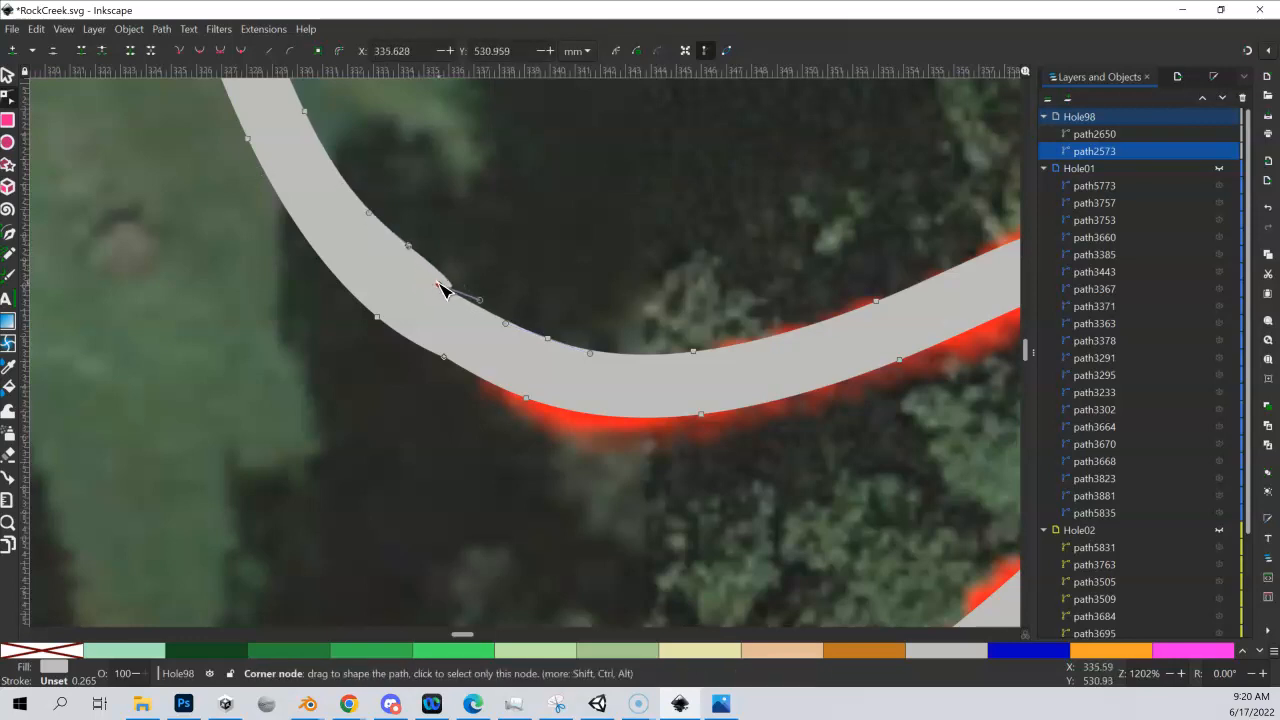
pyautogui.press('Delete')
pyautogui.moveTo(412, 247); pyautogui.dragTo(430, 291)
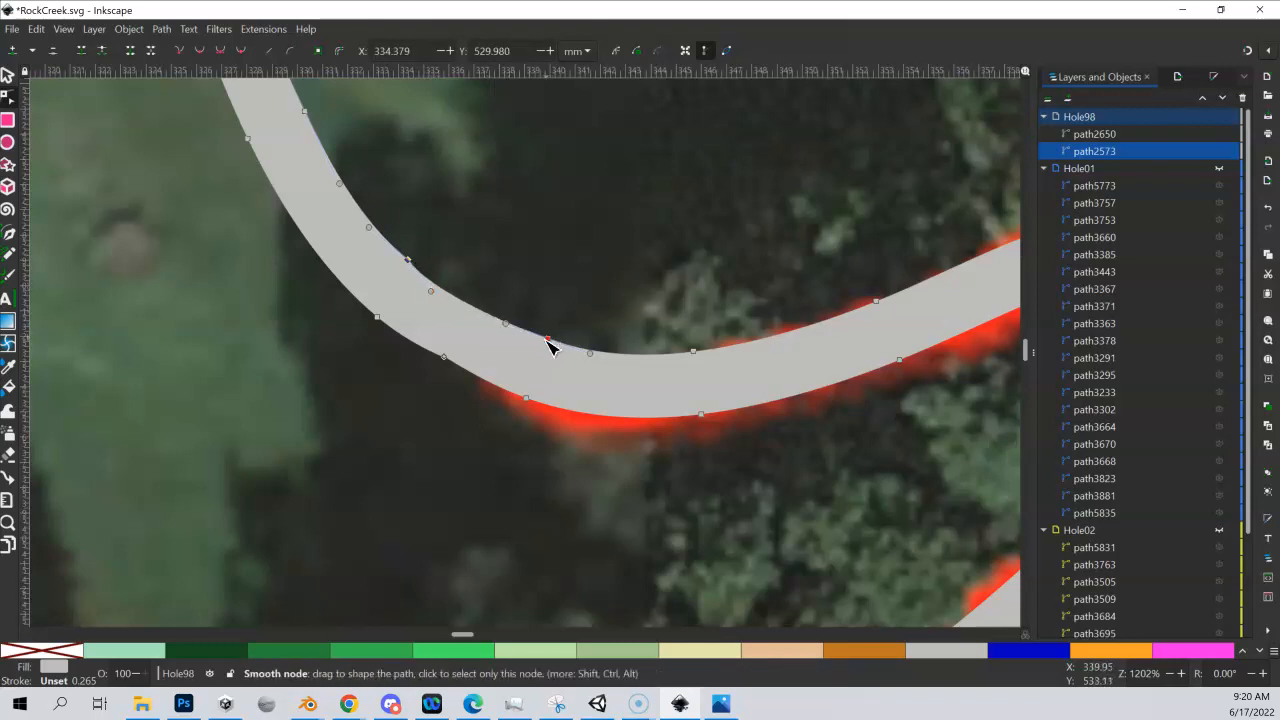
pyautogui.click(548, 340)
# Adjust the nodes and handles on both edges of the northern join so the cart path keeps an even width
pyautogui.click(446, 358)
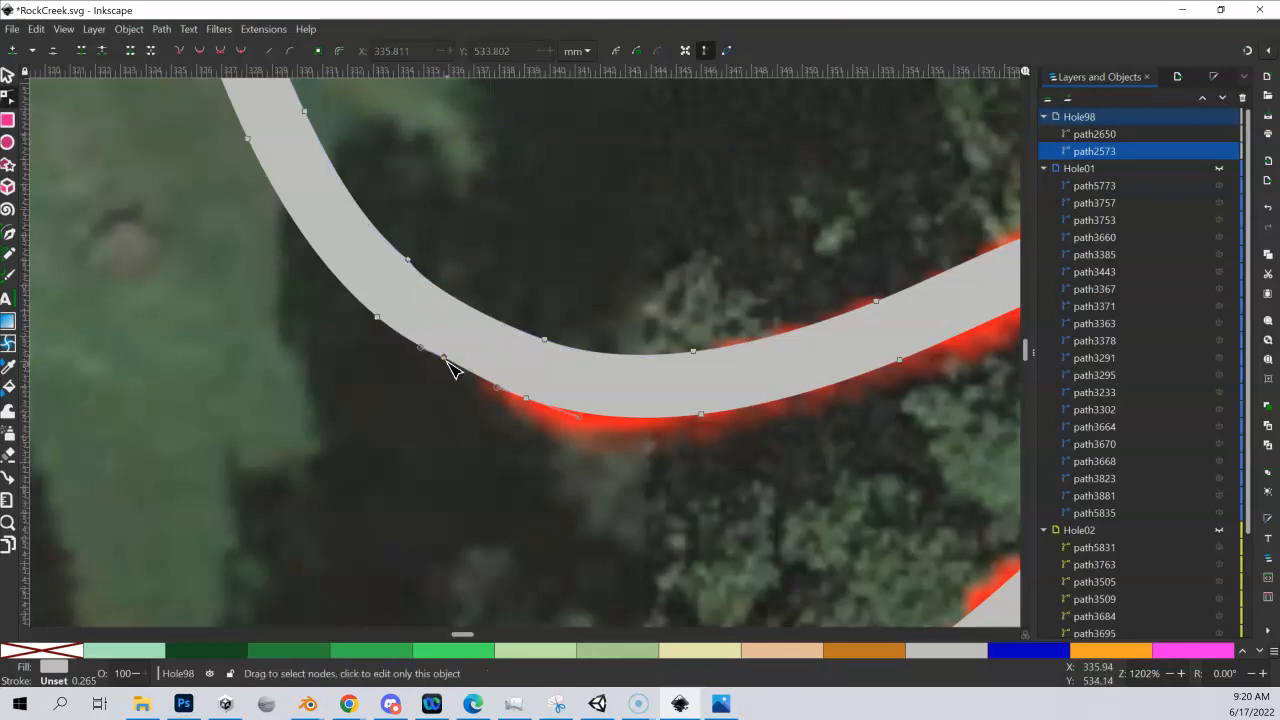
pyautogui.moveTo(445, 358)
pyautogui.mouseDown()
pyautogui.moveTo(471, 377)
pyautogui.moveTo(441, 359)
pyautogui.mouseUp()
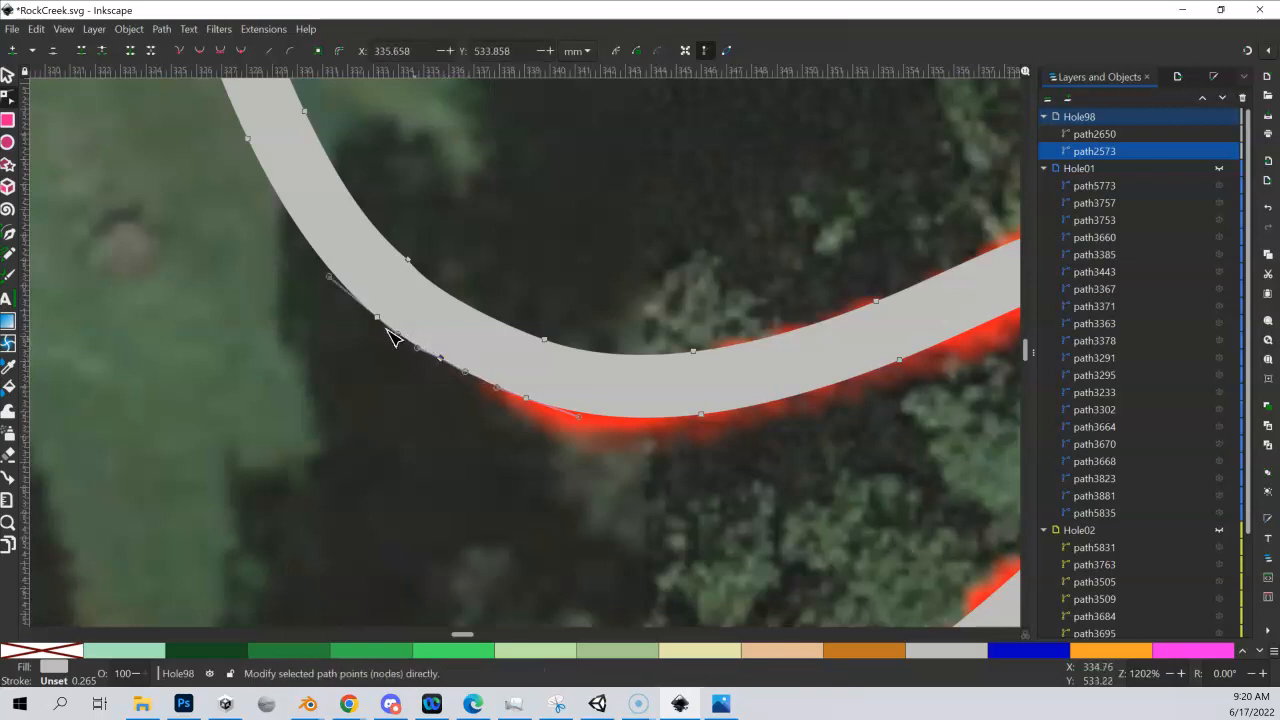
pyautogui.moveTo(330, 276)
pyautogui.mouseDown()
pyautogui.moveTo(197, 167)
pyautogui.moveTo(335, 275)
pyautogui.mouseUp()
pyautogui.moveTo(408, 261); pyautogui.dragTo(427, 296)
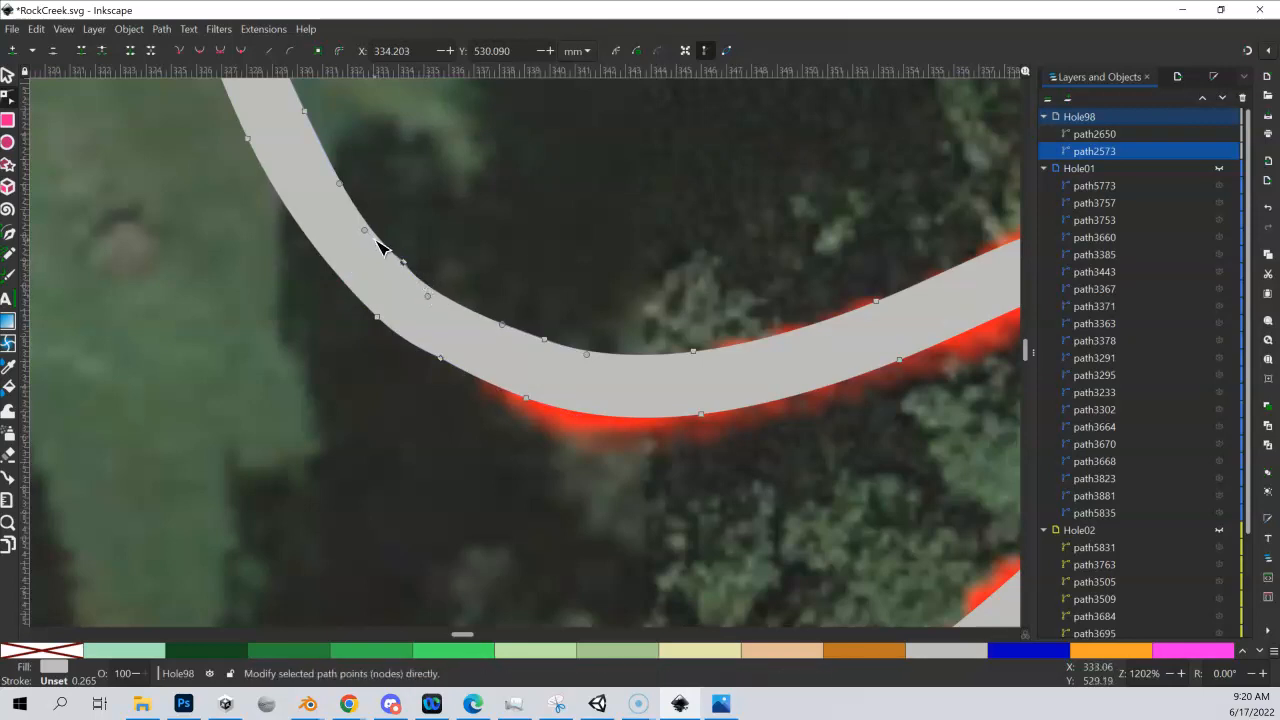
pyautogui.moveTo(371, 237); pyautogui.dragTo(377, 243)
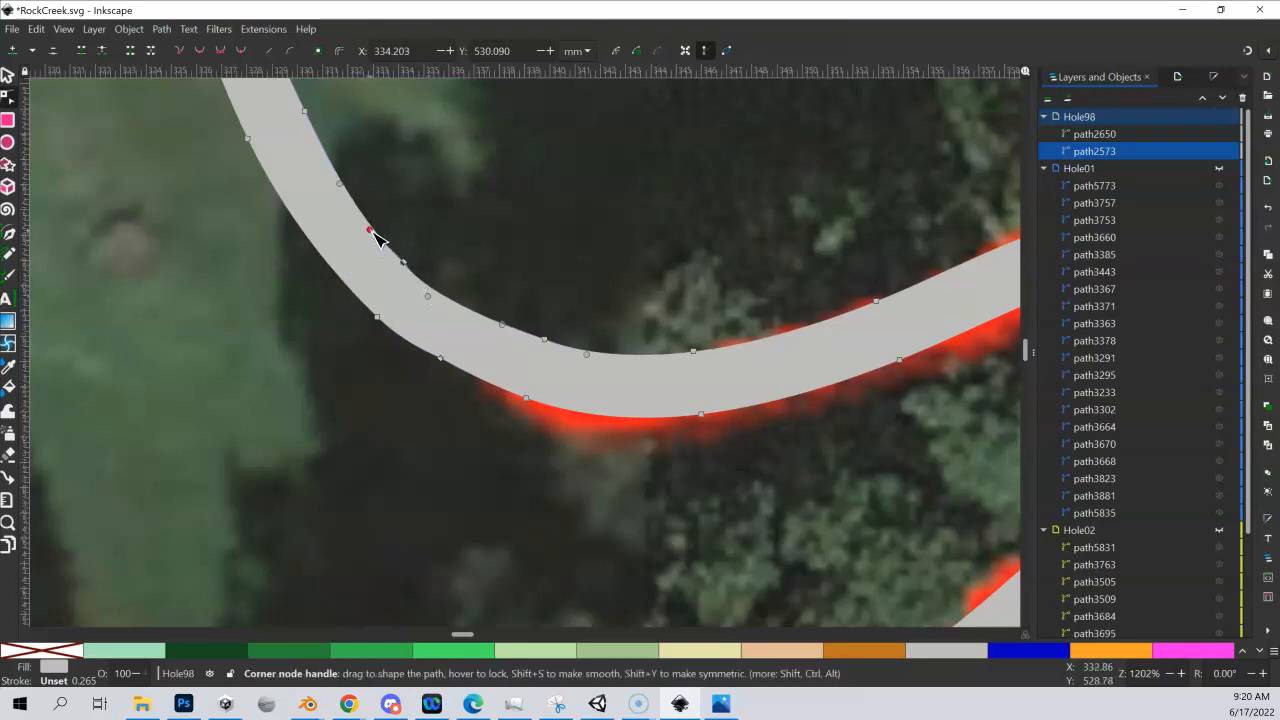
# Clean up the duplicate node on the cart path's upper edge at the southern join, and move the remaining node slightly inward
pyautogui.scroll(-3, 488, 345)
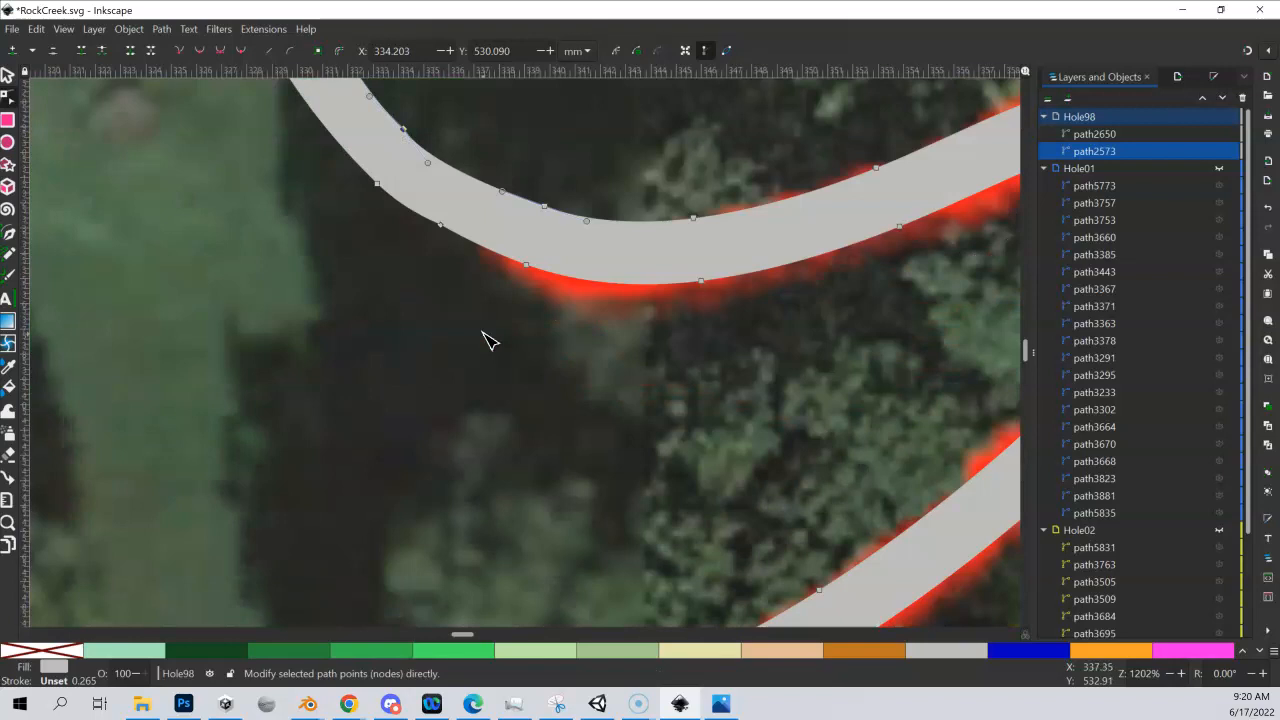
pyautogui.scroll(-5, 482, 341)
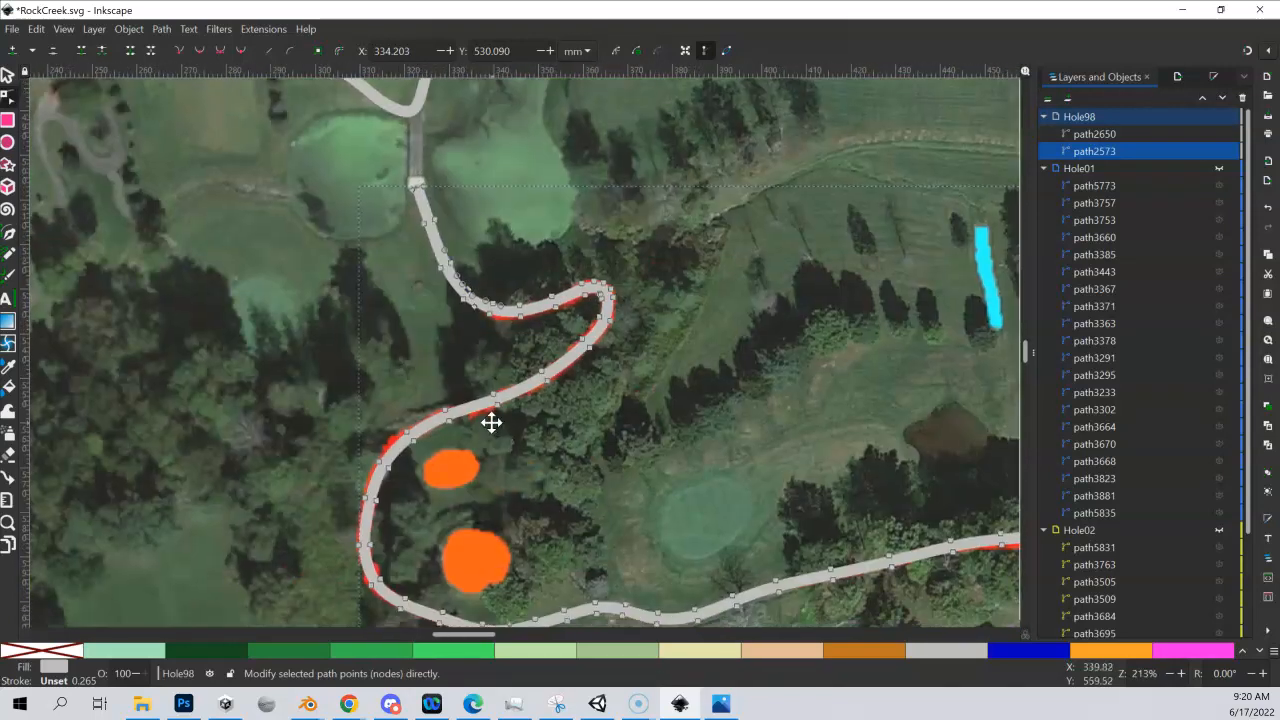
pyautogui.moveTo(491, 423); pyautogui.dragTo(464, 312)
pyautogui.moveTo(470, 433); pyautogui.dragTo(451, 357)
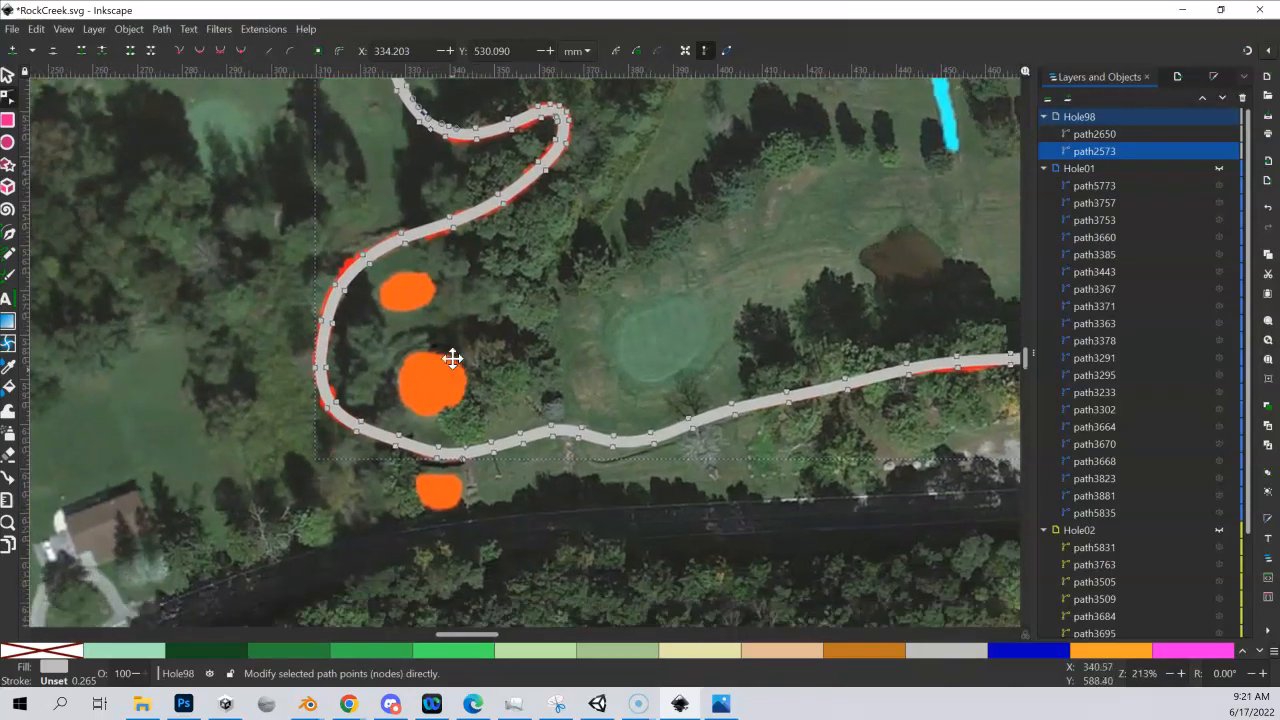
pyautogui.scroll(6, 464, 433)
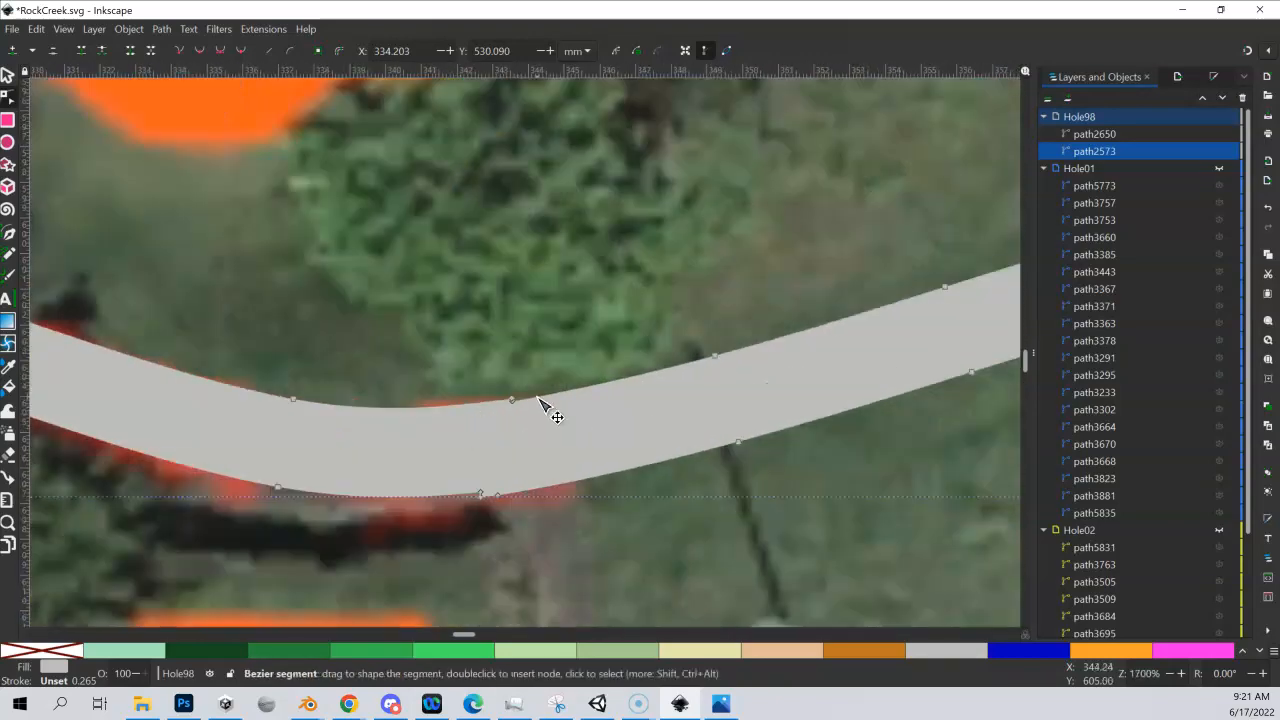
pyautogui.click(512, 401)
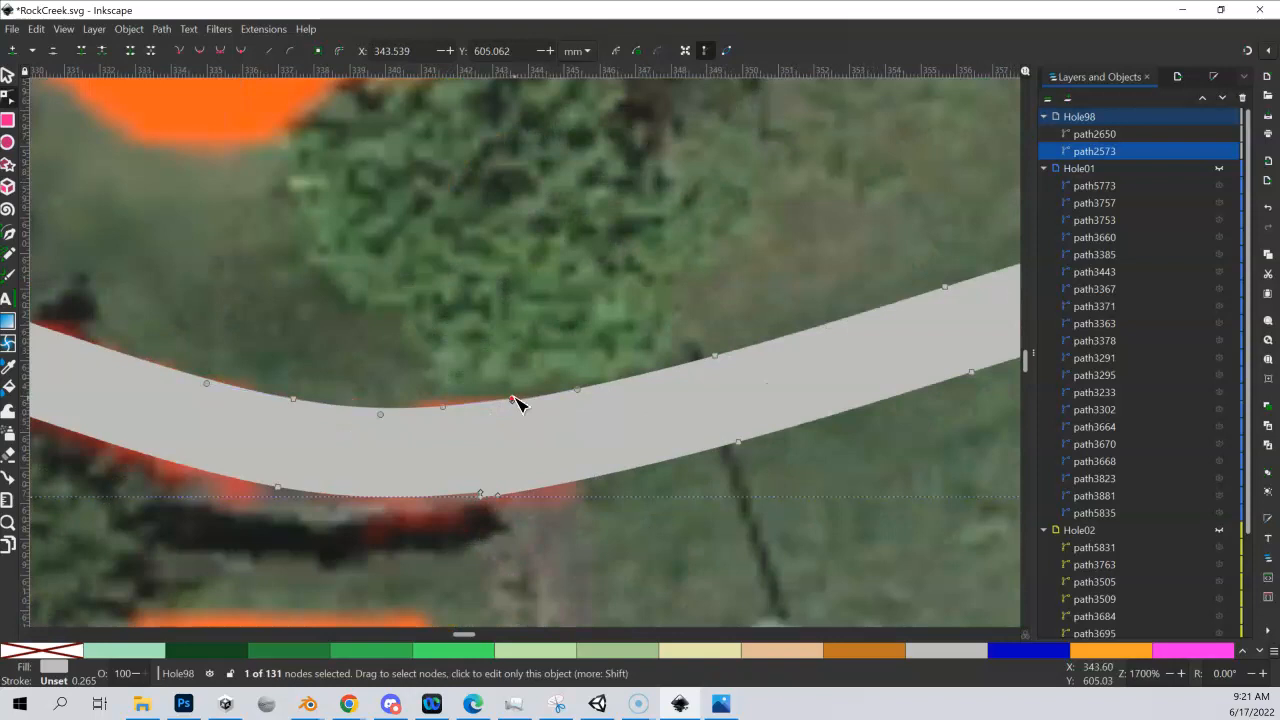
pyautogui.moveTo(513, 401)
pyautogui.mouseDown()
pyautogui.moveTo(508, 412)
pyautogui.moveTo(531, 394)
pyautogui.moveTo(502, 416)
pyautogui.mouseUp()
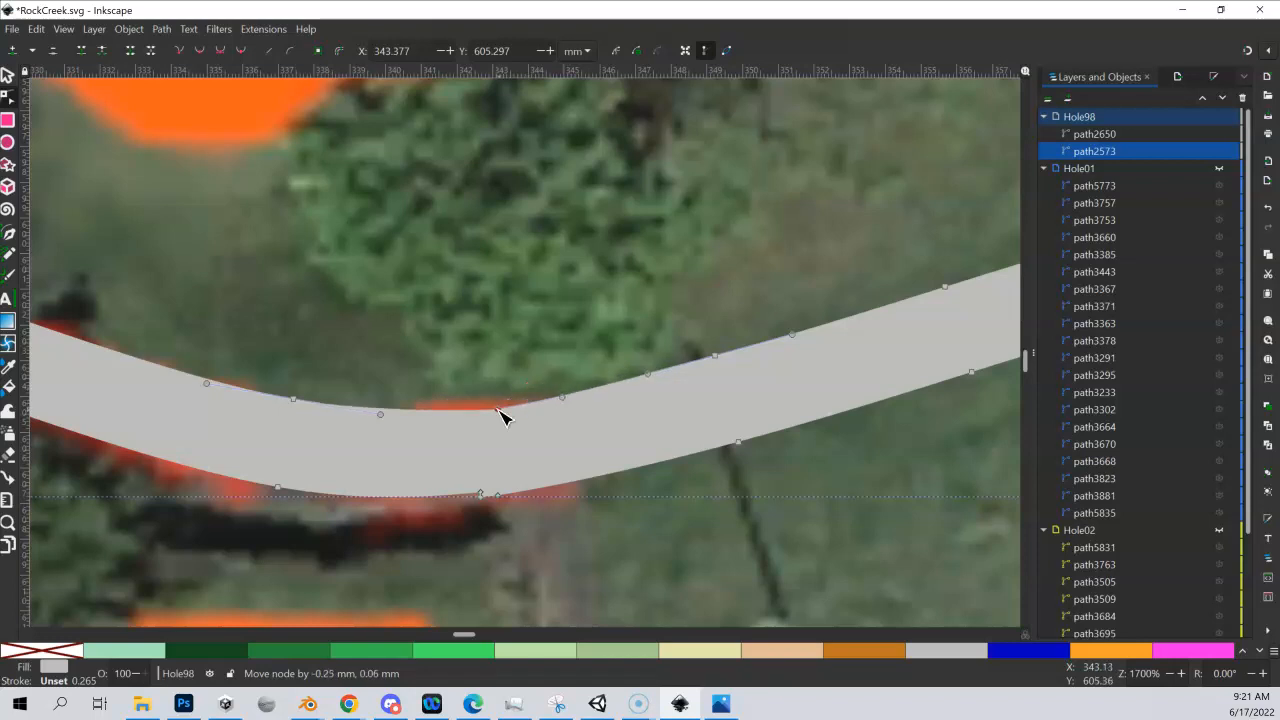
# Remove the duplicate node on the lower edge of the southern join, and extend the remaining node's handles to smooth the curve
pyautogui.click(481, 496)
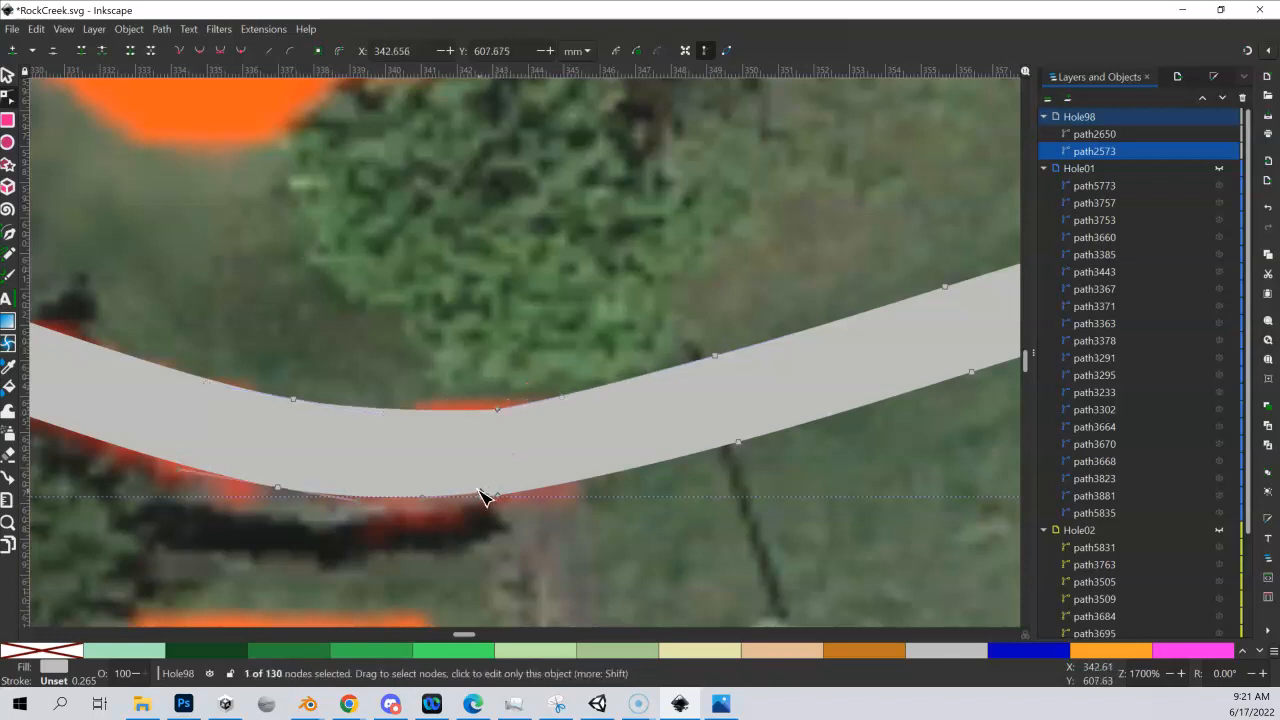
pyautogui.moveTo(482, 497); pyautogui.dragTo(446, 498)
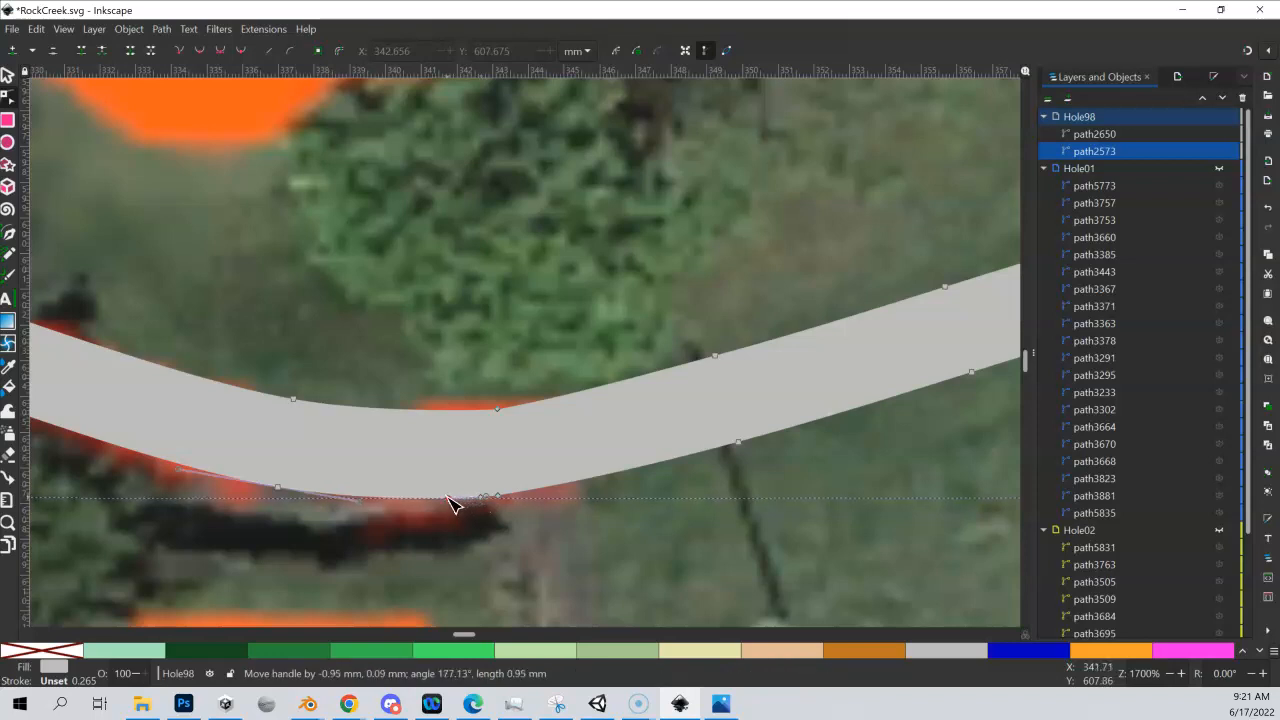
pyautogui.click(499, 496)
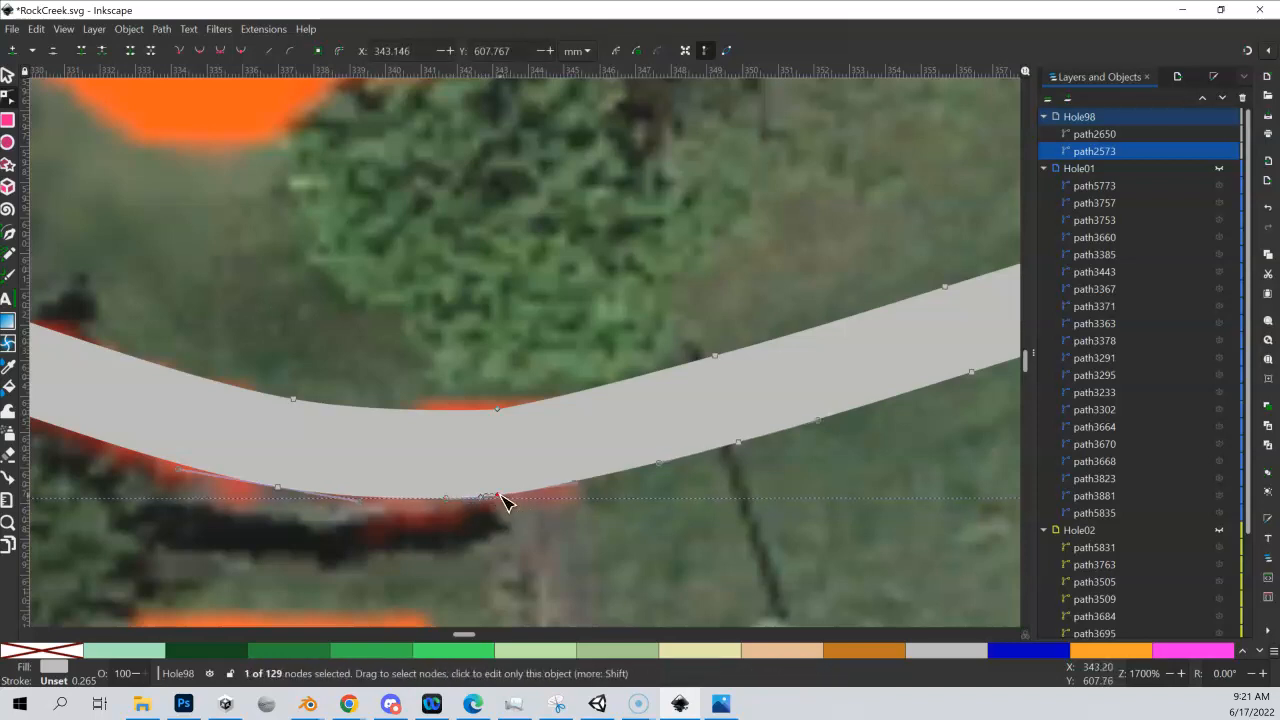
pyautogui.moveTo(490, 497); pyautogui.dragTo(554, 494)
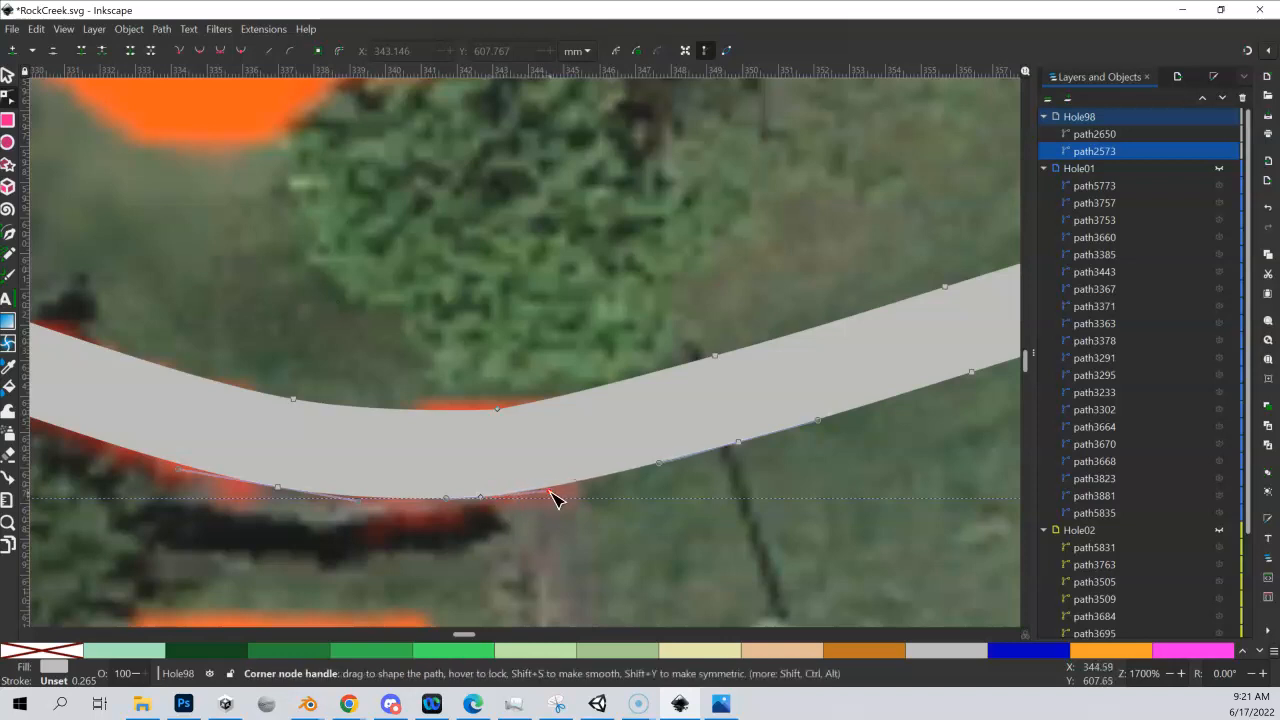
# Replace the upper-edge node at the southern join with a newly inserted one, moved down into the path and shaped with its handle
pyautogui.click(499, 411)
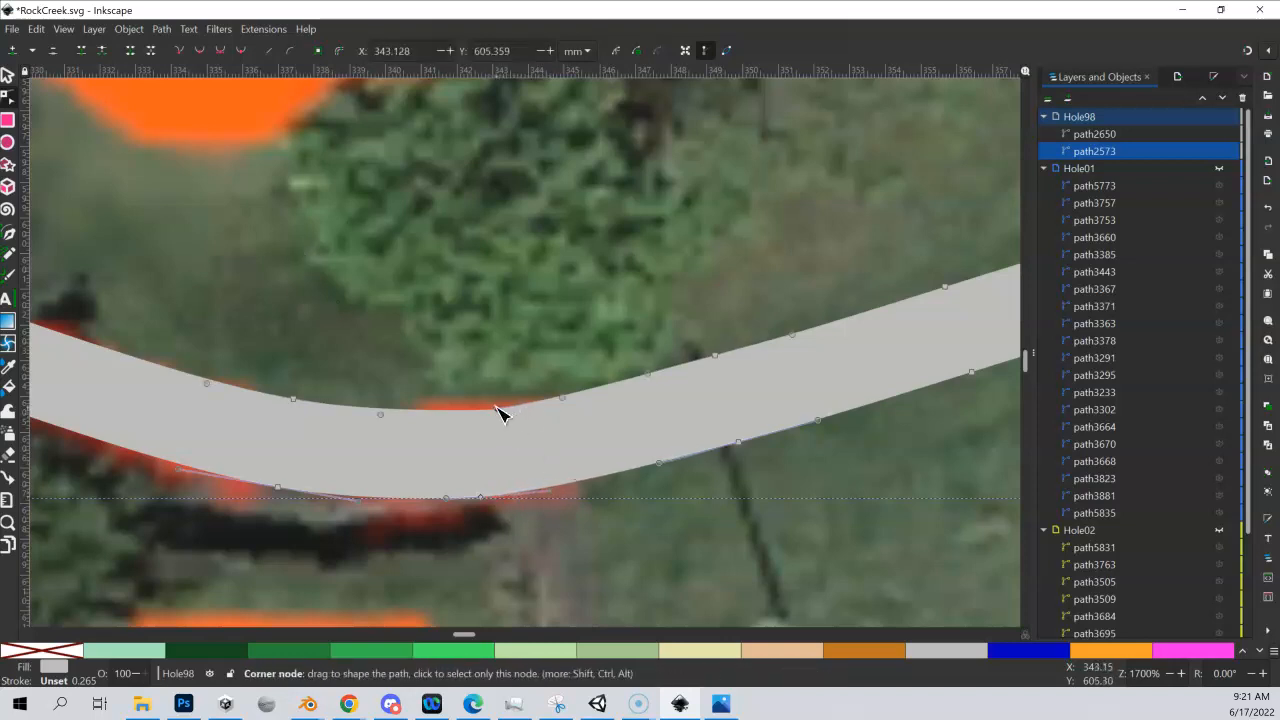
pyautogui.moveTo(499, 411)
pyautogui.mouseDown()
pyautogui.moveTo(509, 394)
pyautogui.moveTo(481, 393)
pyautogui.moveTo(563, 406)
pyautogui.moveTo(500, 407)
pyautogui.mouseUp()
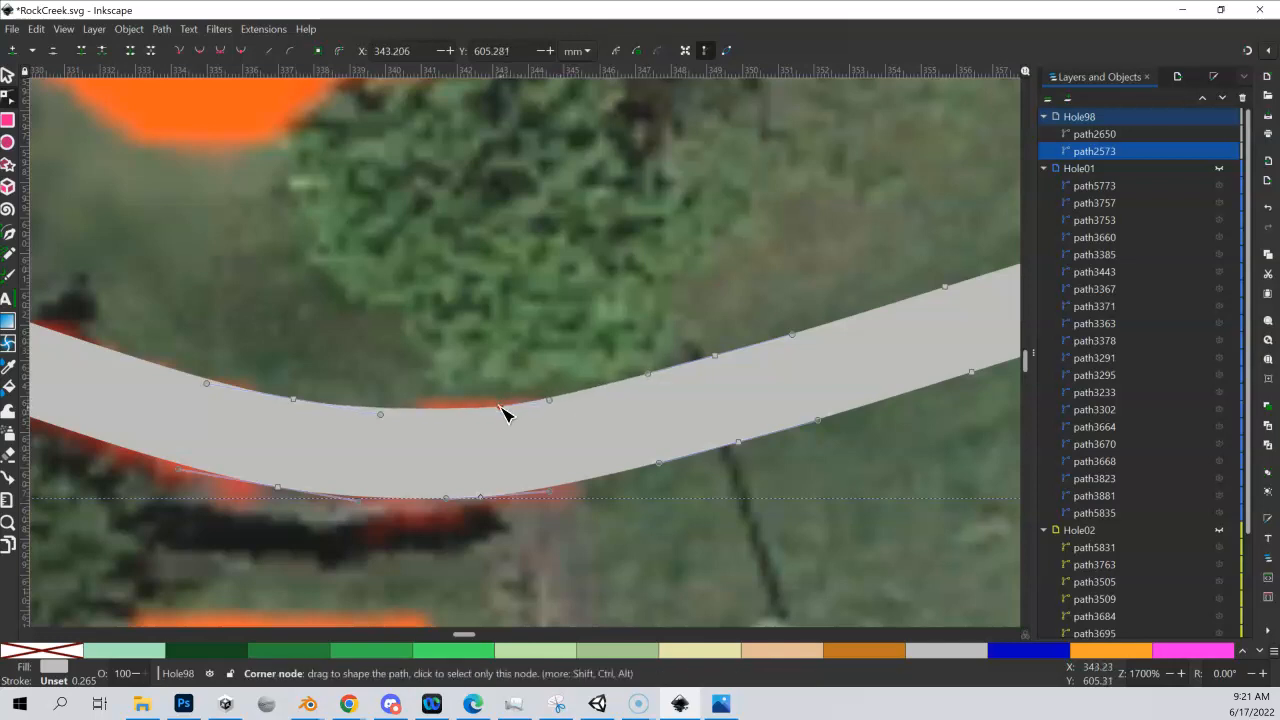
pyautogui.press('Delete')
pyautogui.click(506, 397)
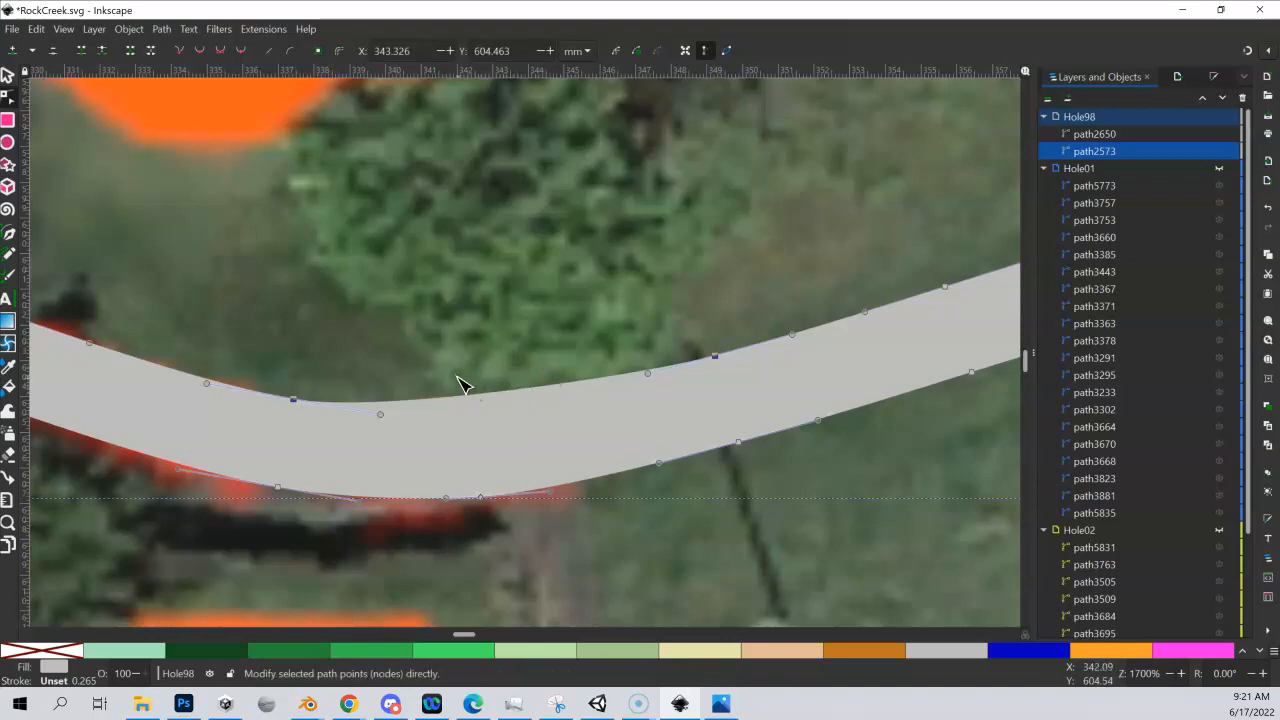
pyautogui.doubleClick(505, 397)
pyautogui.moveTo(505, 397)
pyautogui.mouseDown()
pyautogui.moveTo(492, 410)
pyautogui.moveTo(503, 418)
pyautogui.mouseUp()
pyautogui.moveTo(600, 412); pyautogui.dragTo(599, 408)
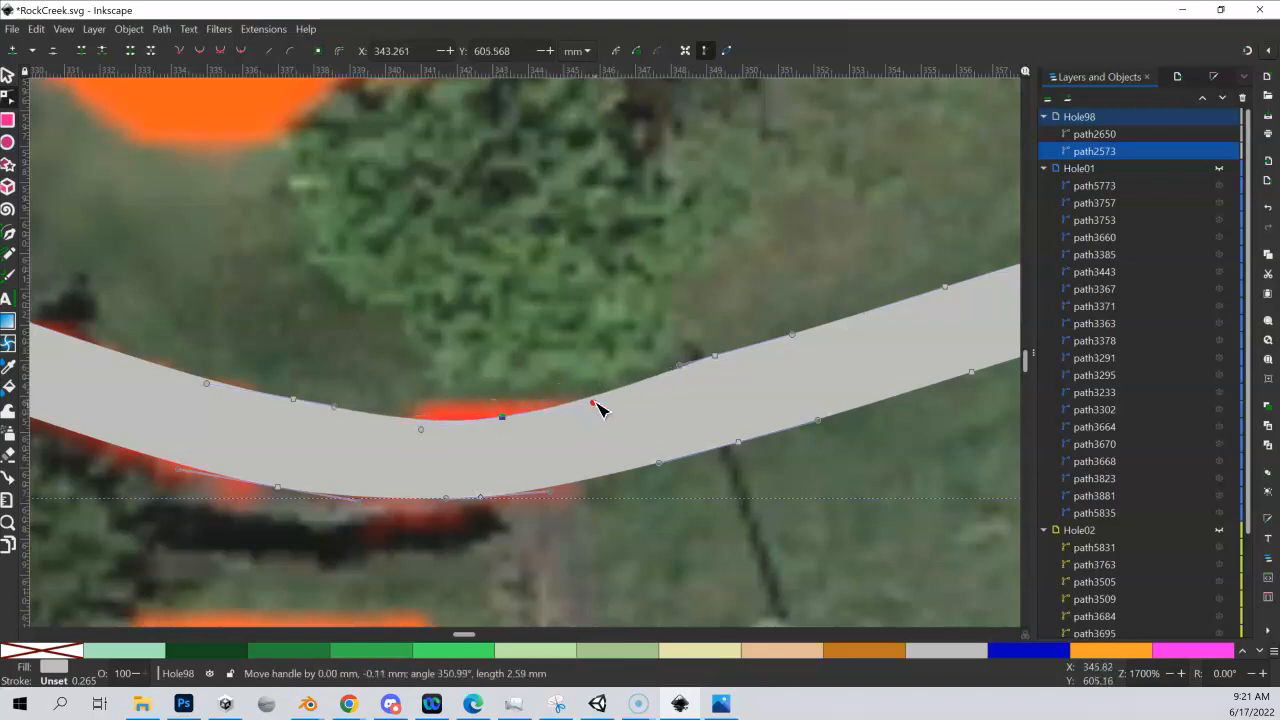
# Make the upper and lower nodes at the southern join auto-smooth, and fine-tune the upper node's position
pyautogui.click(241, 52)
pyautogui.moveTo(504, 419); pyautogui.dragTo(502, 415)
pyautogui.click(481, 498)
pyautogui.click(243, 52)
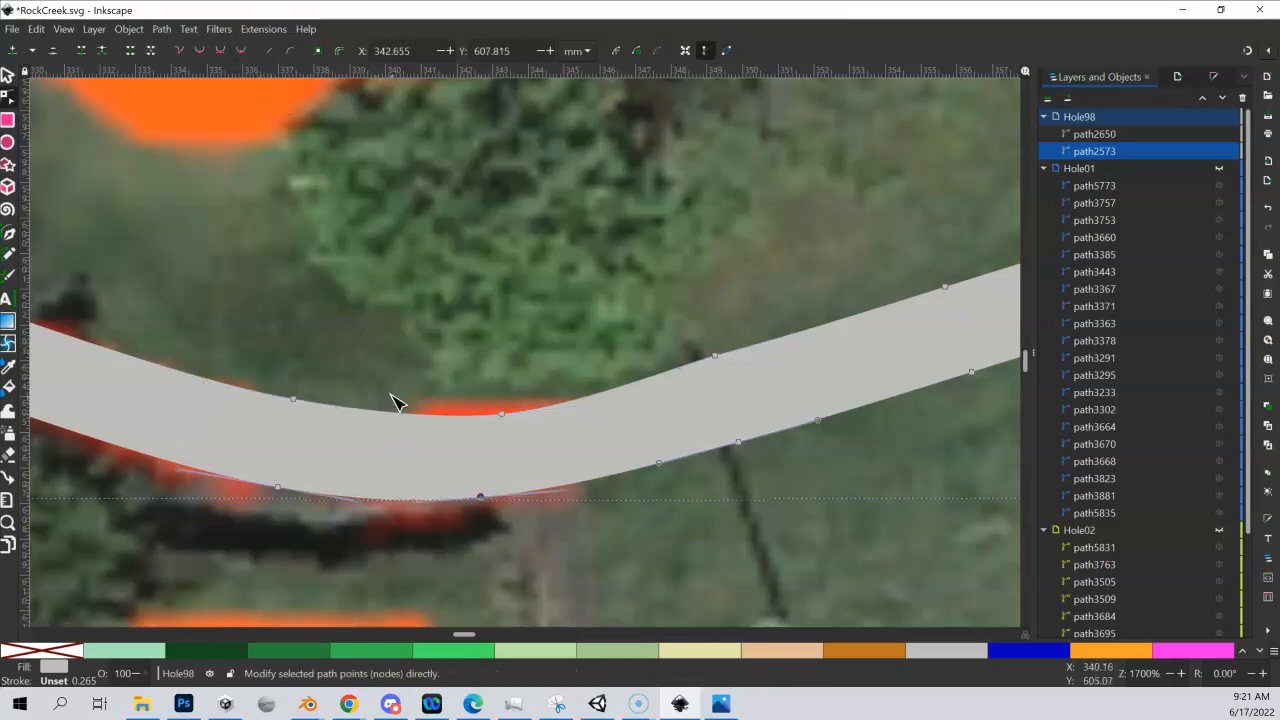
pyautogui.moveTo(506, 423); pyautogui.dragTo(500, 408)
# Review the corrected cart path up to the loop around the northern green, and make Hole98 the active layer
pyautogui.scroll(-2, 430, 313)
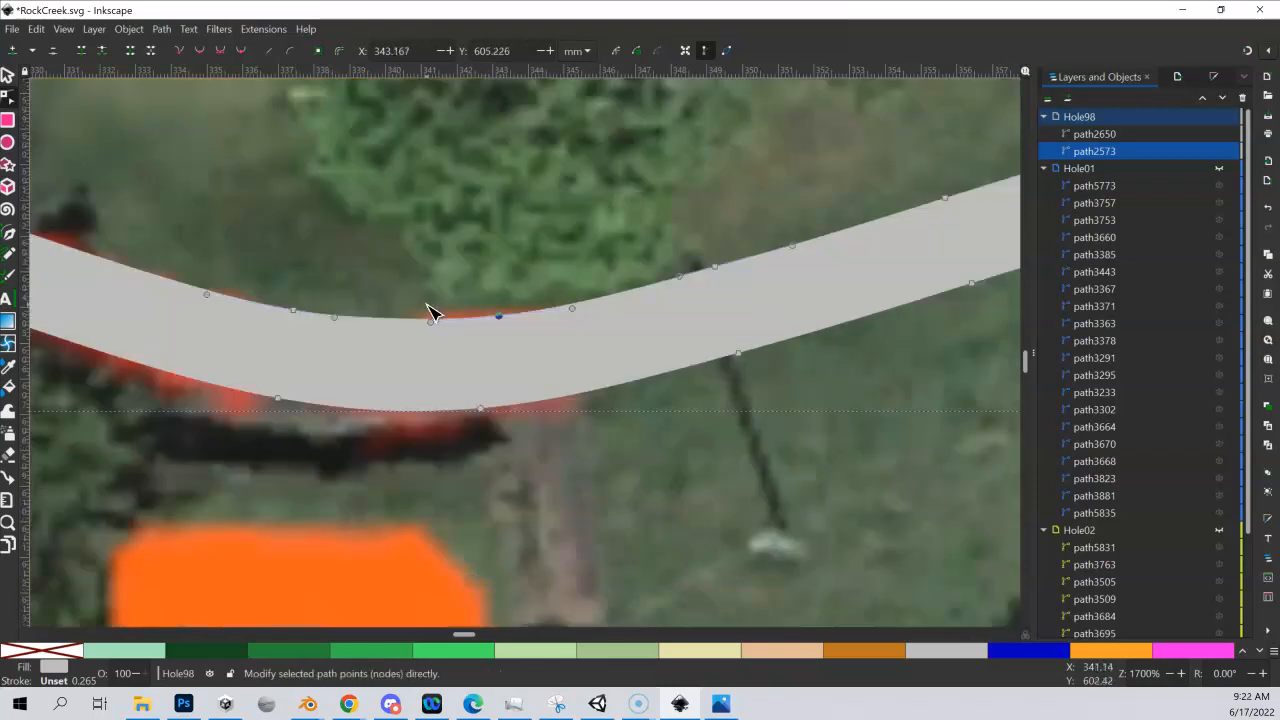
pyautogui.scroll(-4, 430, 313)
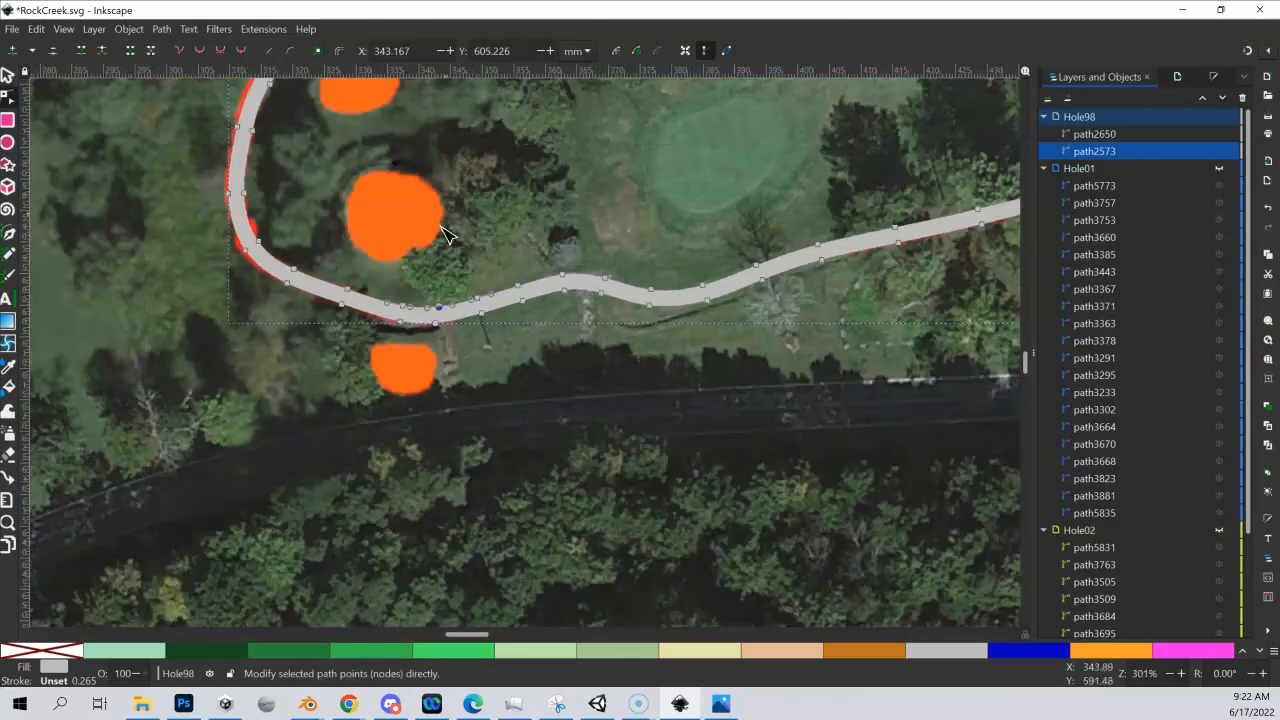
pyautogui.scroll(5, 447, 234)
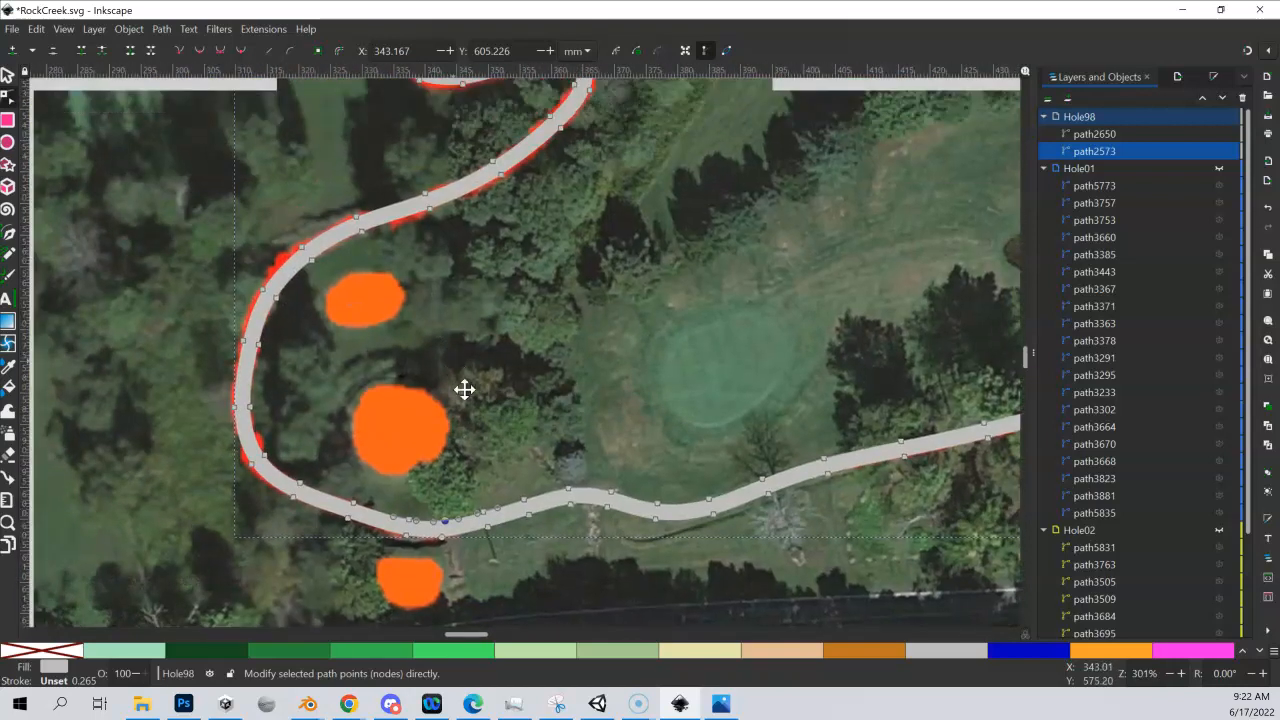
pyautogui.moveTo(465, 390); pyautogui.dragTo(503, 504)
pyautogui.moveTo(404, 292); pyautogui.dragTo(543, 514)
pyautogui.moveTo(400, 294); pyautogui.dragTo(470, 566)
pyautogui.moveTo(361, 284); pyautogui.dragTo(409, 422)
pyautogui.moveTo(394, 327); pyautogui.dragTo(400, 355)
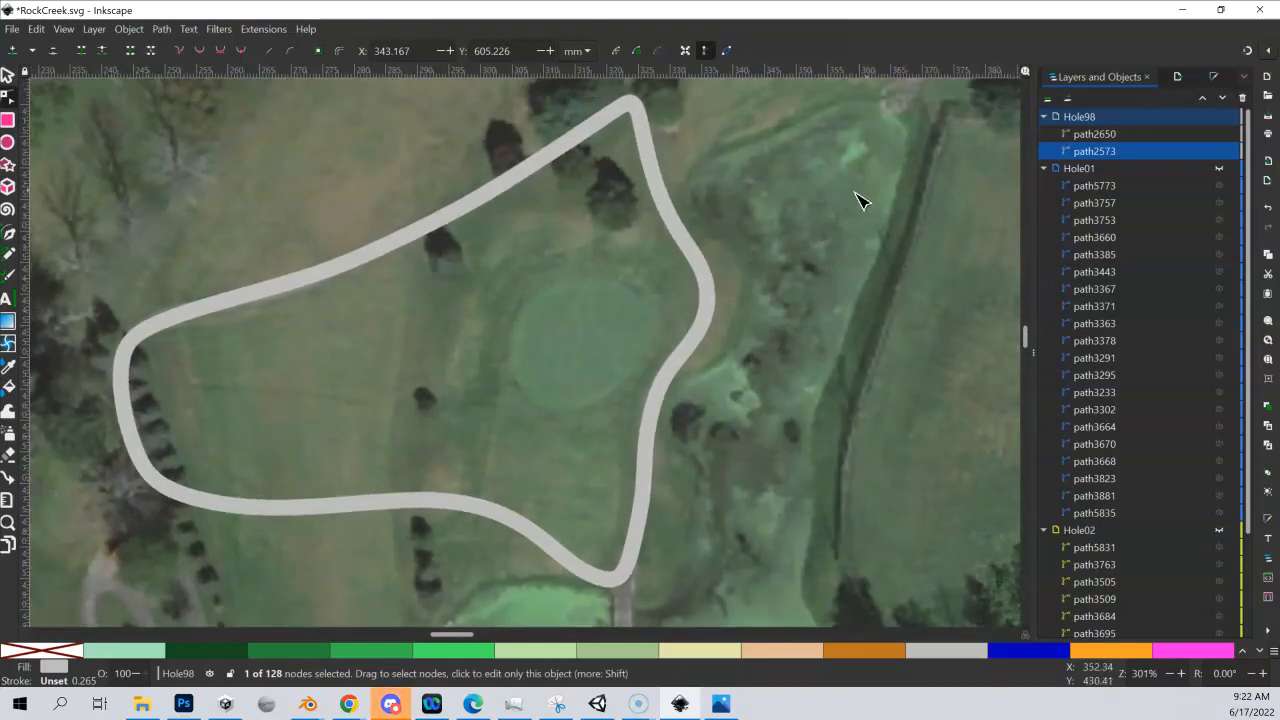
pyautogui.click(1062, 117)
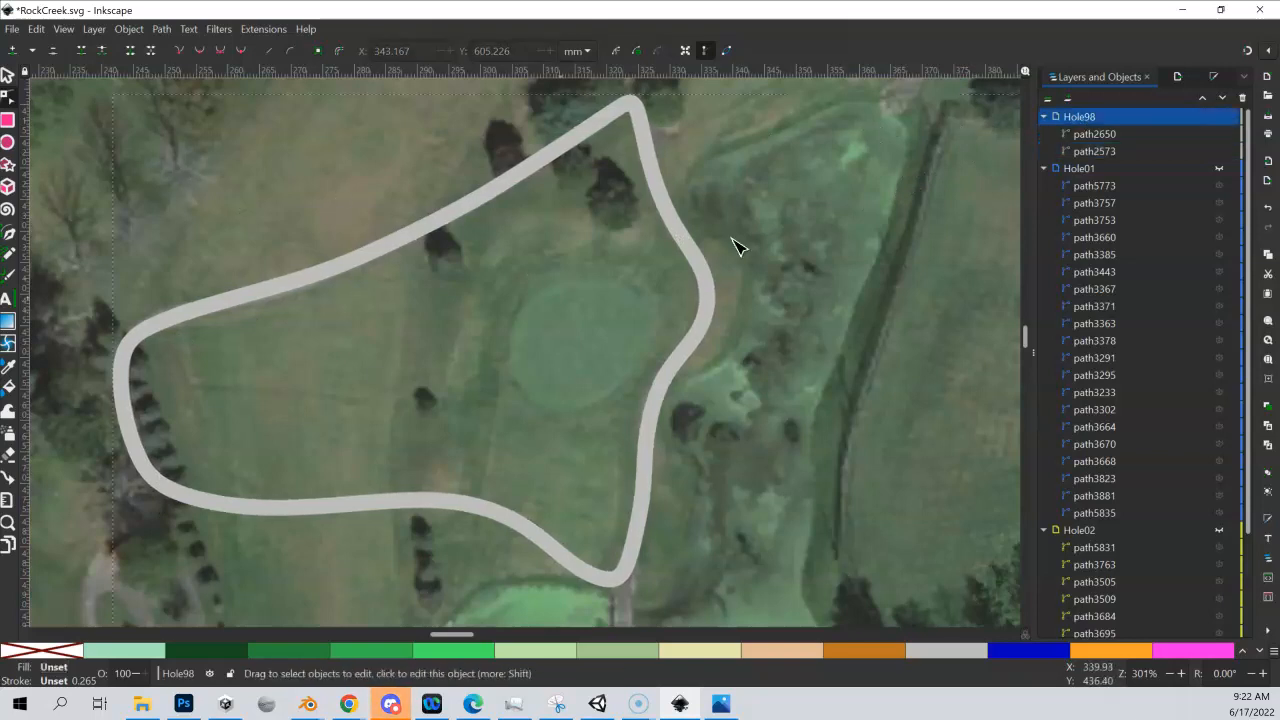
# With the Pen tool, draw a small closed shape about 8 mm wide across the western side of the cart path loop in Hole98
pyautogui.click(12, 237)
pyautogui.moveTo(222, 419); pyautogui.dragTo(273, 336)
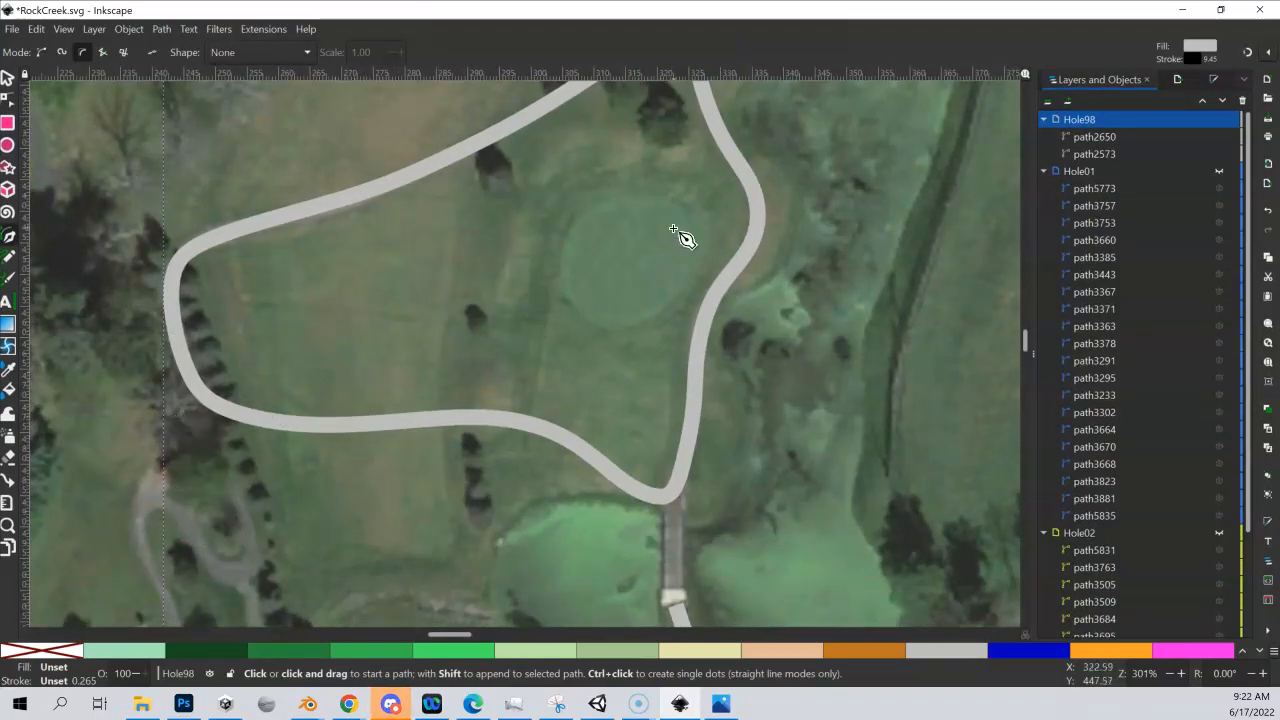
pyautogui.click(168, 330)
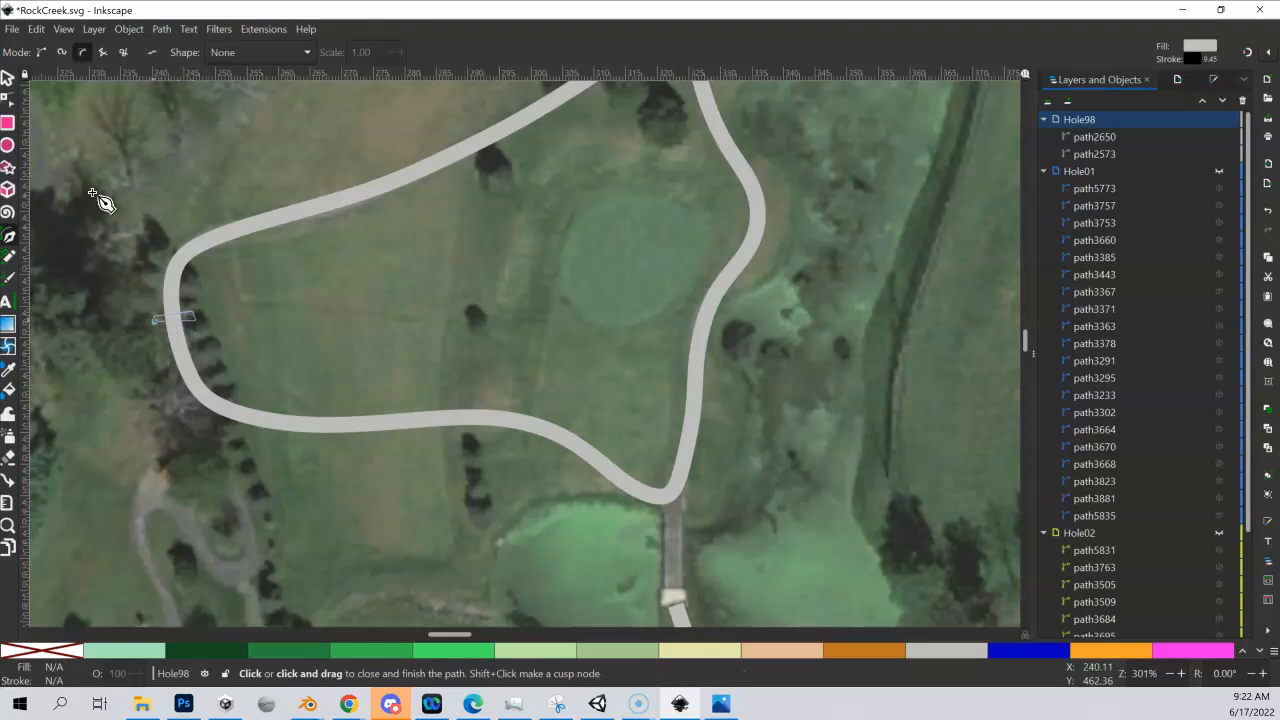
pyautogui.click(161, 318)
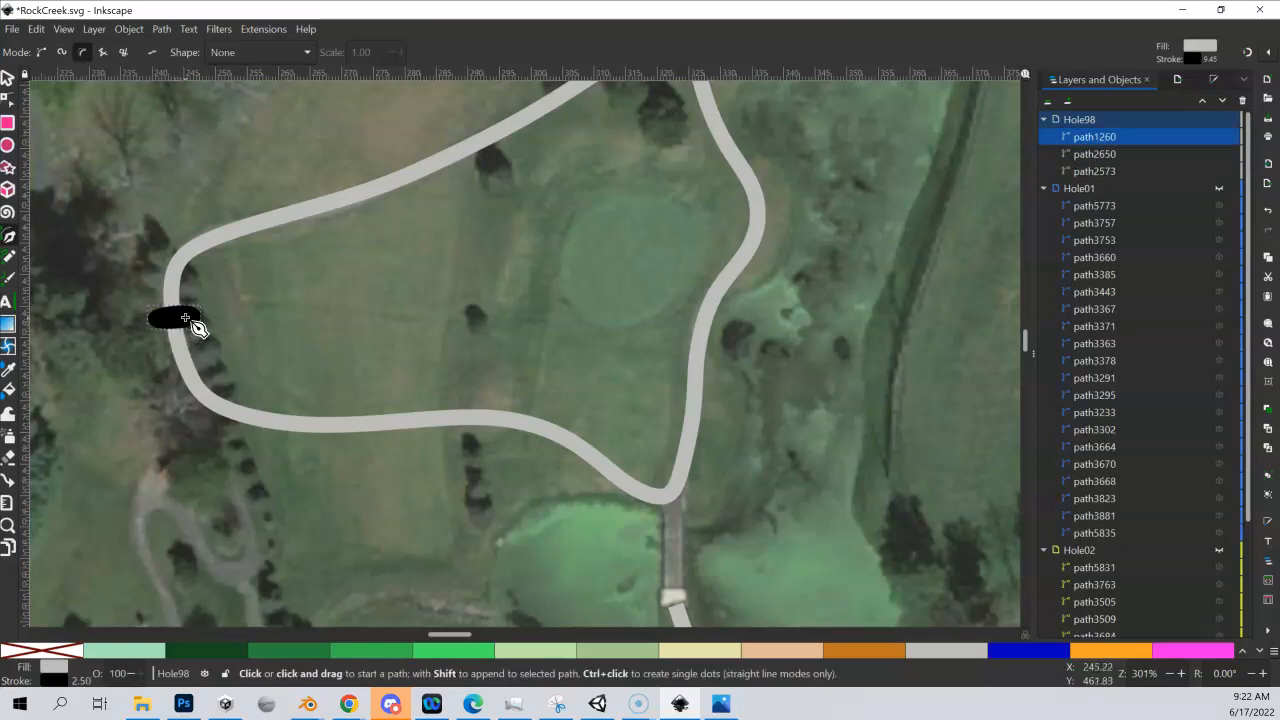
# Select the loop path together with the small crossing shape and apply the Division path operation
pyautogui.click(12, 82)
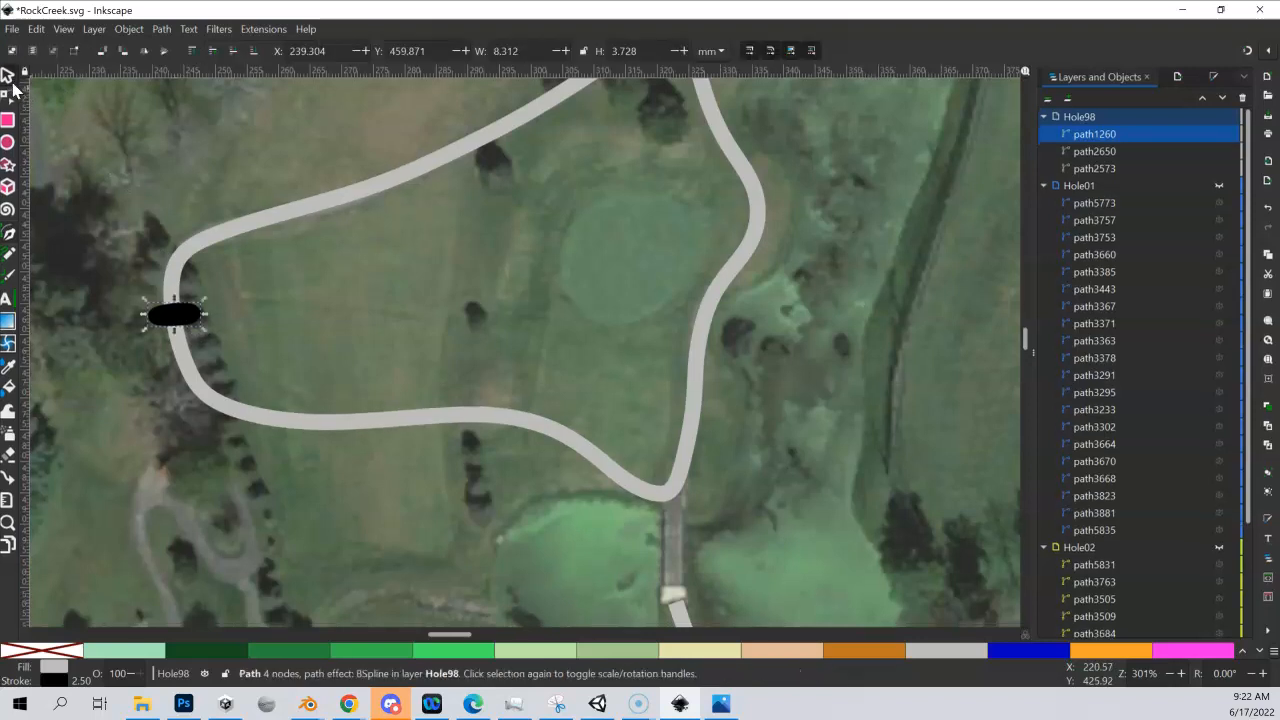
pyautogui.click(327, 201)
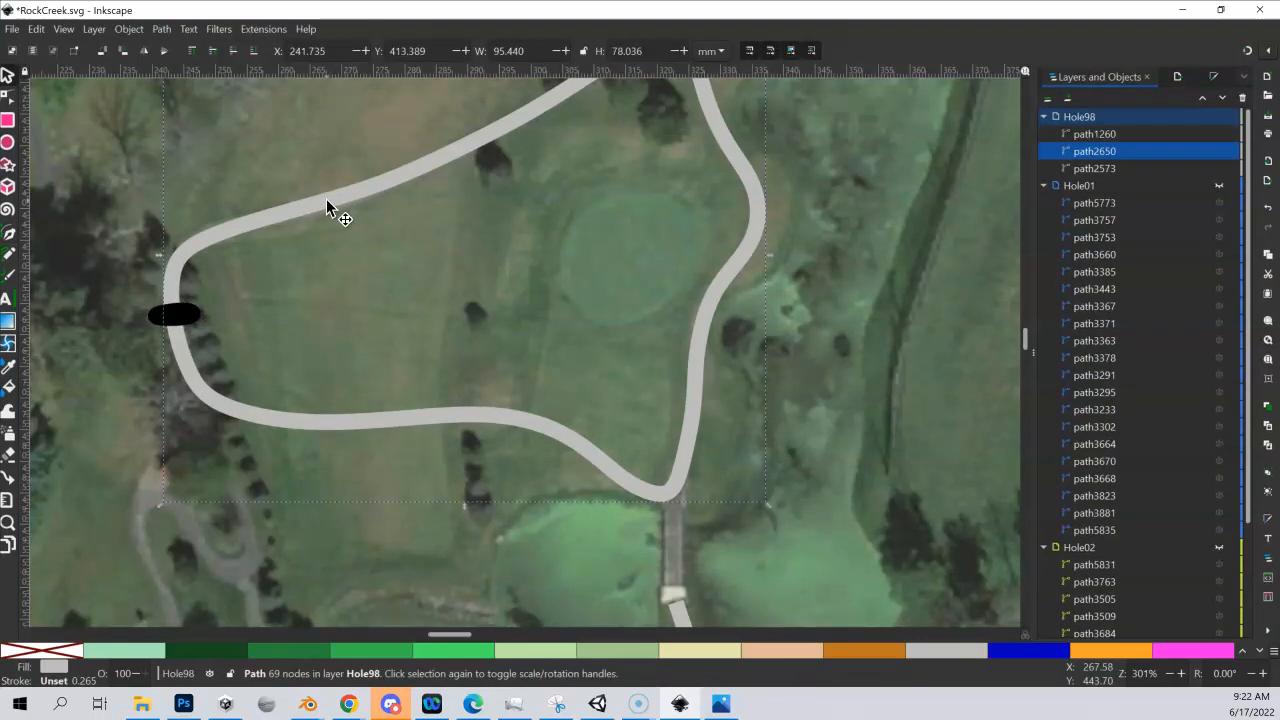
pyautogui.keyDown('shift'); pyautogui.click(172, 317); pyautogui.keyUp('shift')
pyautogui.click(161, 28)
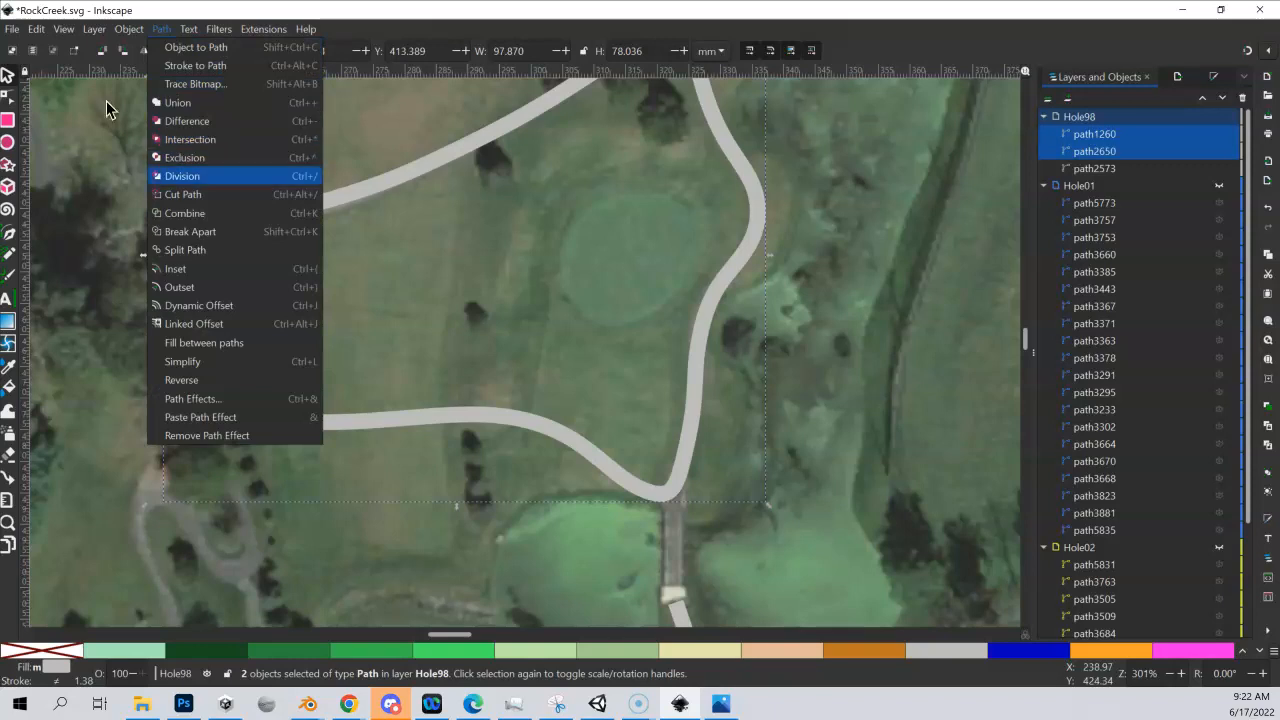
pyautogui.click(178, 177)
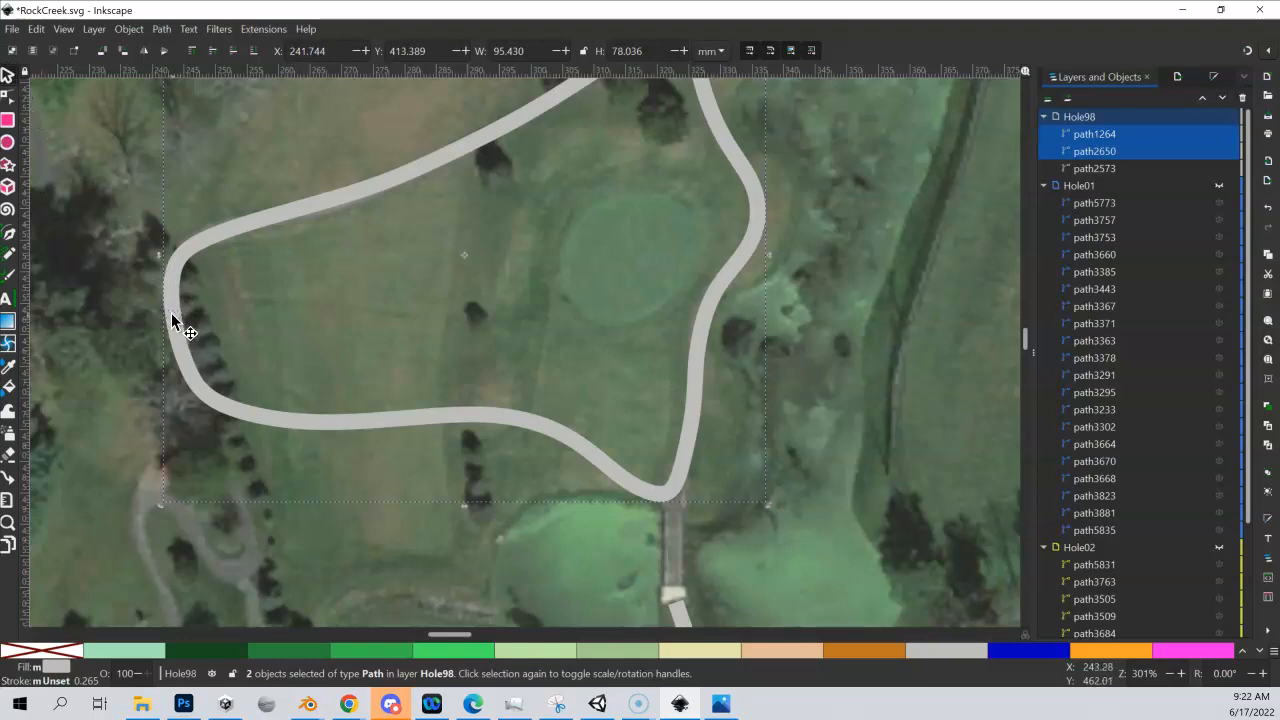
# Delete path2650, the small piece cut out of the loop's western side, to open a gap in the cart path
pyautogui.click(241, 309)
pyautogui.click(176, 318)
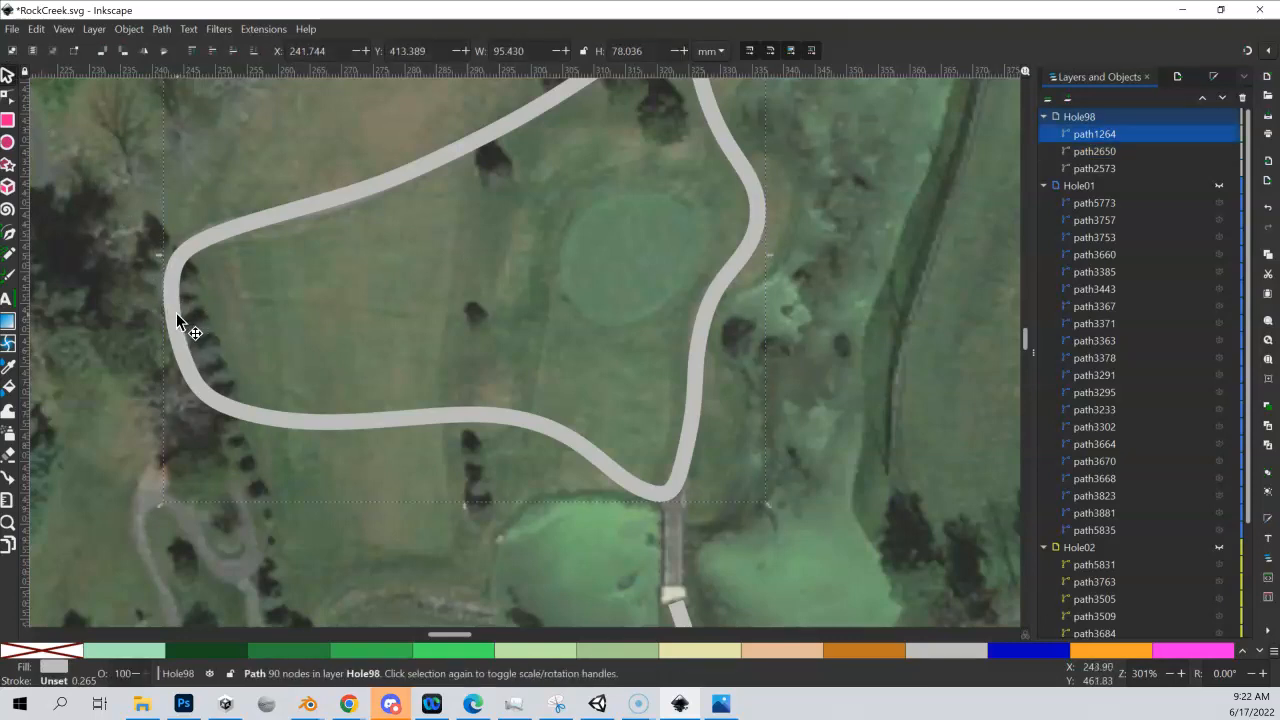
pyautogui.click(1090, 153)
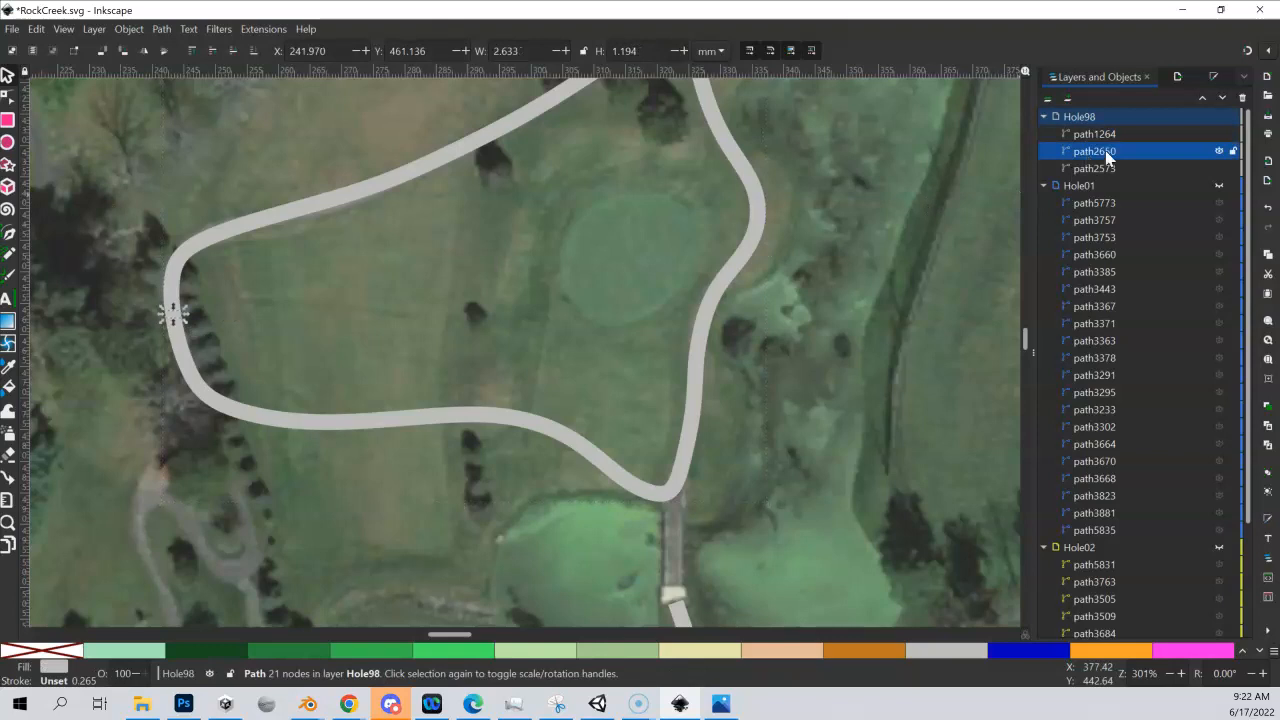
pyautogui.press('Delete')
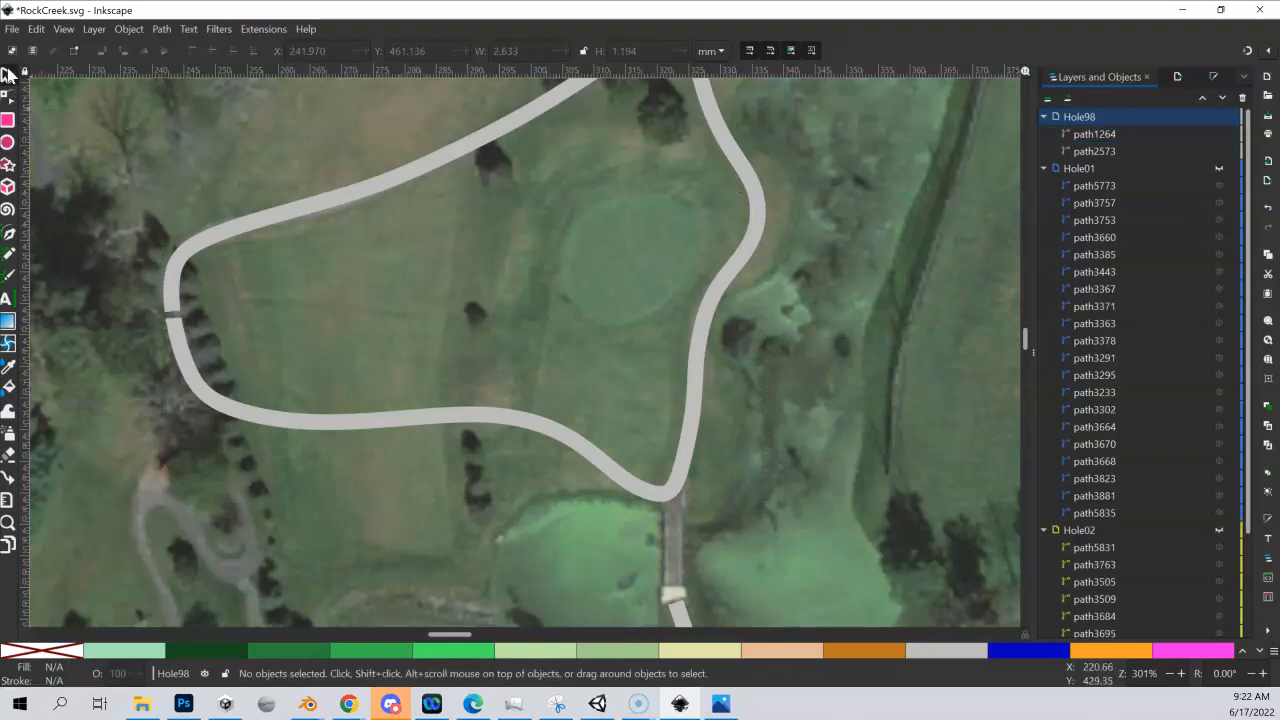
# Show the nodes of the opened loop path and examine them at the western gap and around the whole loop
pyautogui.click(365, 190)
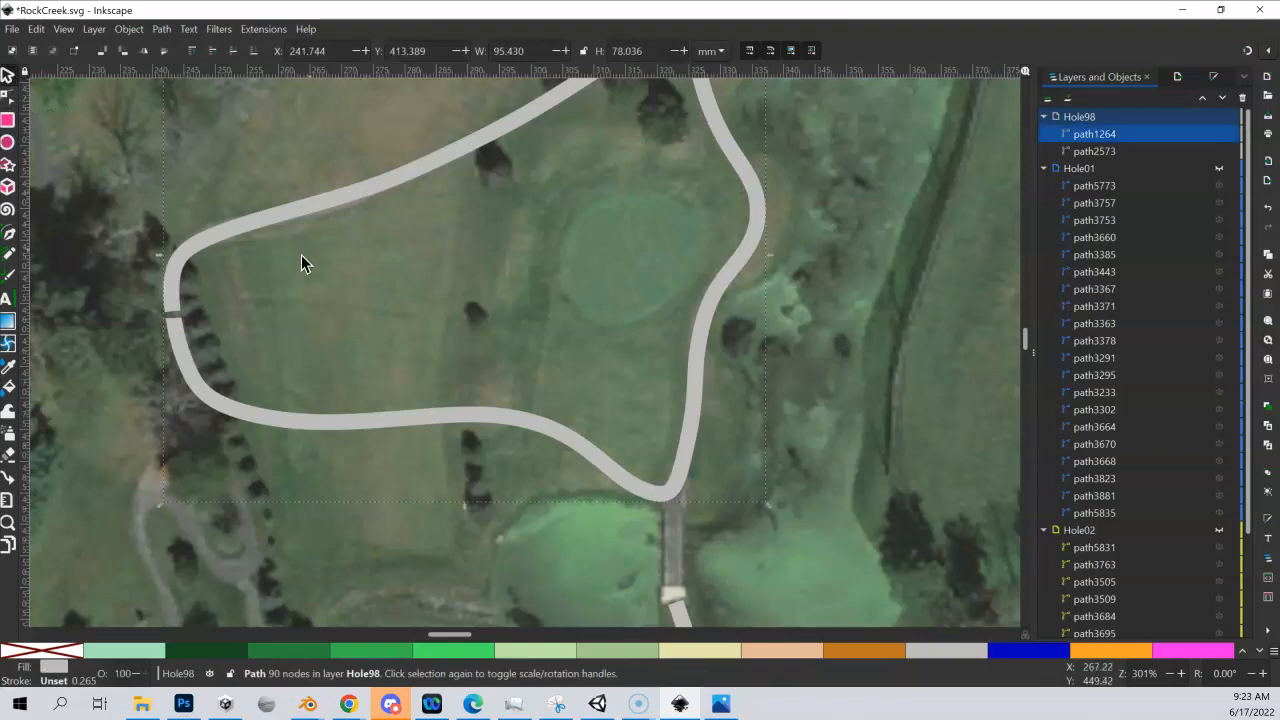
pyautogui.click(12, 103)
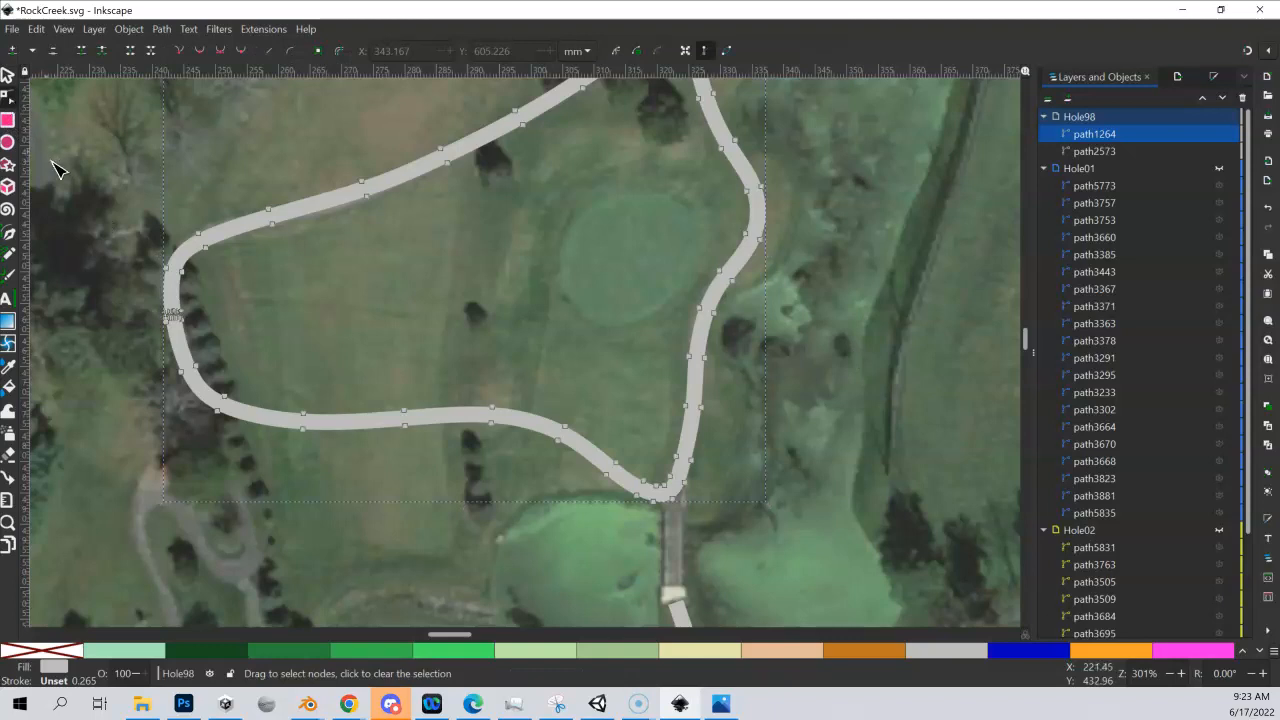
pyautogui.scroll(1, 163, 306)
pyautogui.keyDown('ctrl'); pyautogui.scroll(4, 165, 308); pyautogui.keyUp('ctrl')
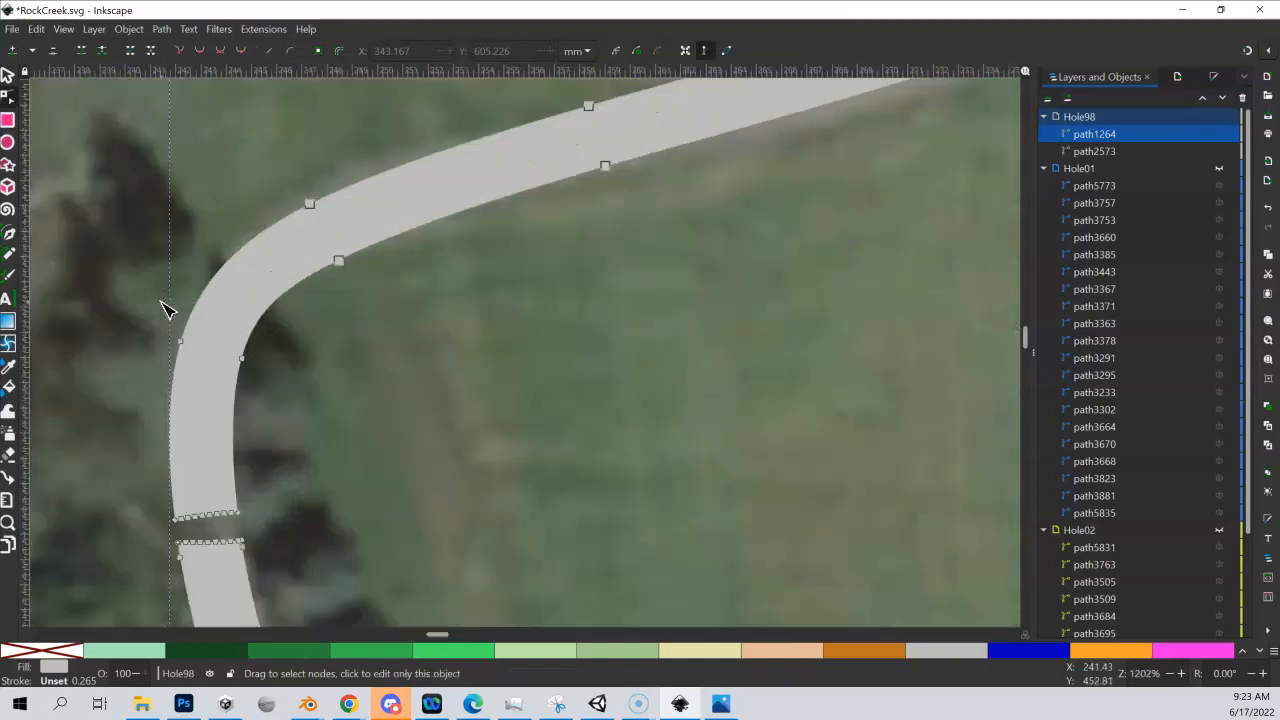
pyautogui.keyDown('ctrl'); pyautogui.scroll(1, 163, 306); pyautogui.keyUp('ctrl')
pyautogui.moveTo(394, 455); pyautogui.dragTo(457, 288)
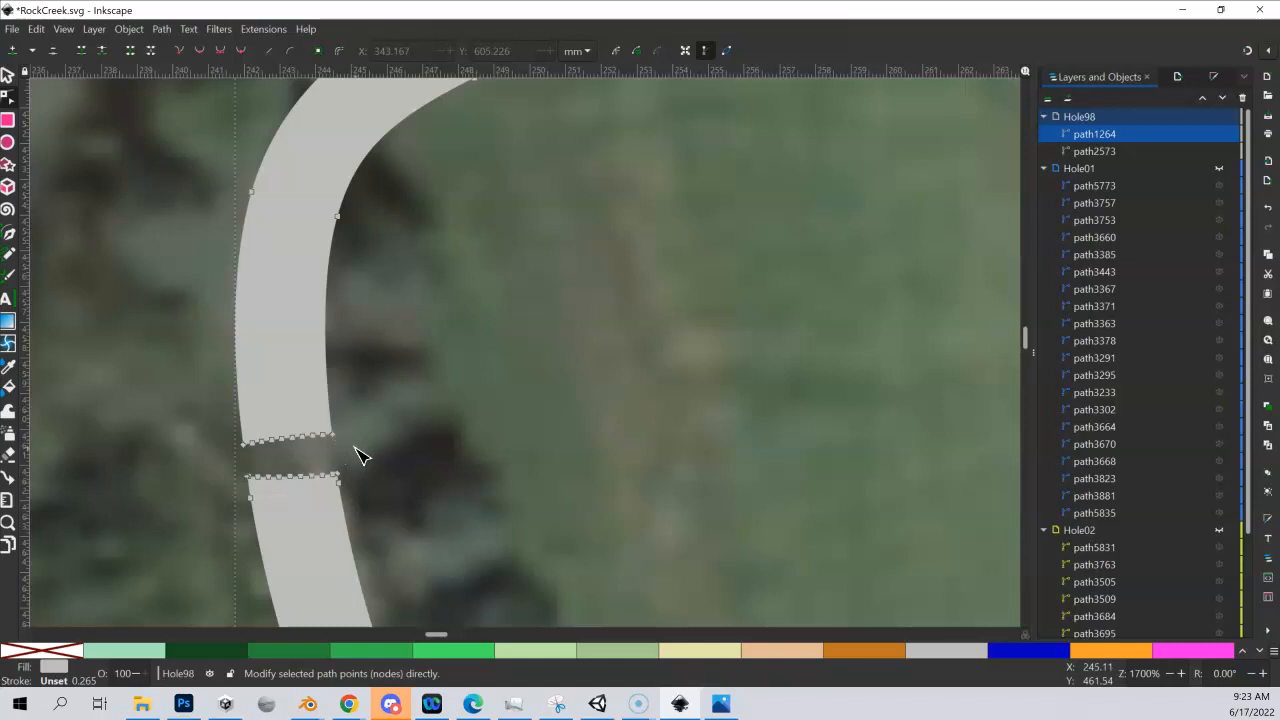
pyautogui.scroll(-2, 360, 455)
pyautogui.keyDown('ctrl'); pyautogui.scroll(-1, 420, 377); pyautogui.keyUp('ctrl')
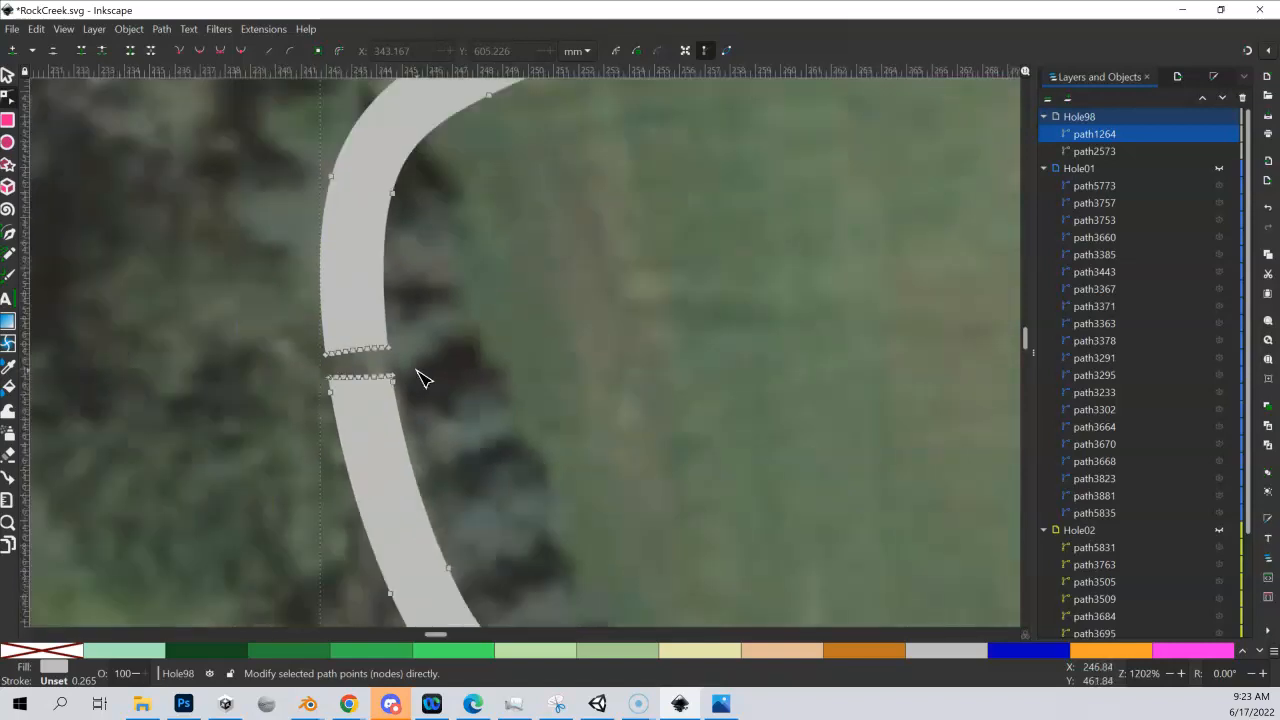
pyautogui.keyDown('ctrl'); pyautogui.scroll(-2, 420, 377); pyautogui.keyUp('ctrl')
pyautogui.keyDown('shift'); pyautogui.hscroll(3, 349, 334); pyautogui.keyUp('shift')
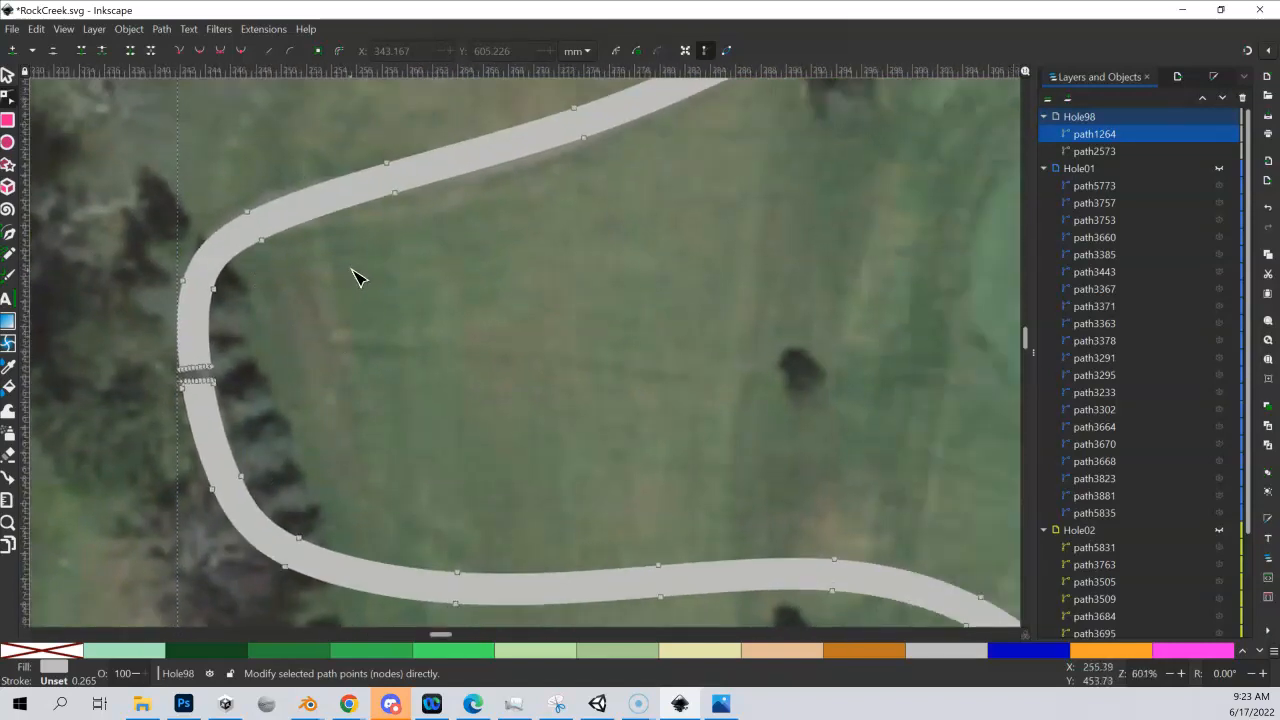
pyautogui.scroll(-2, 688, 345)
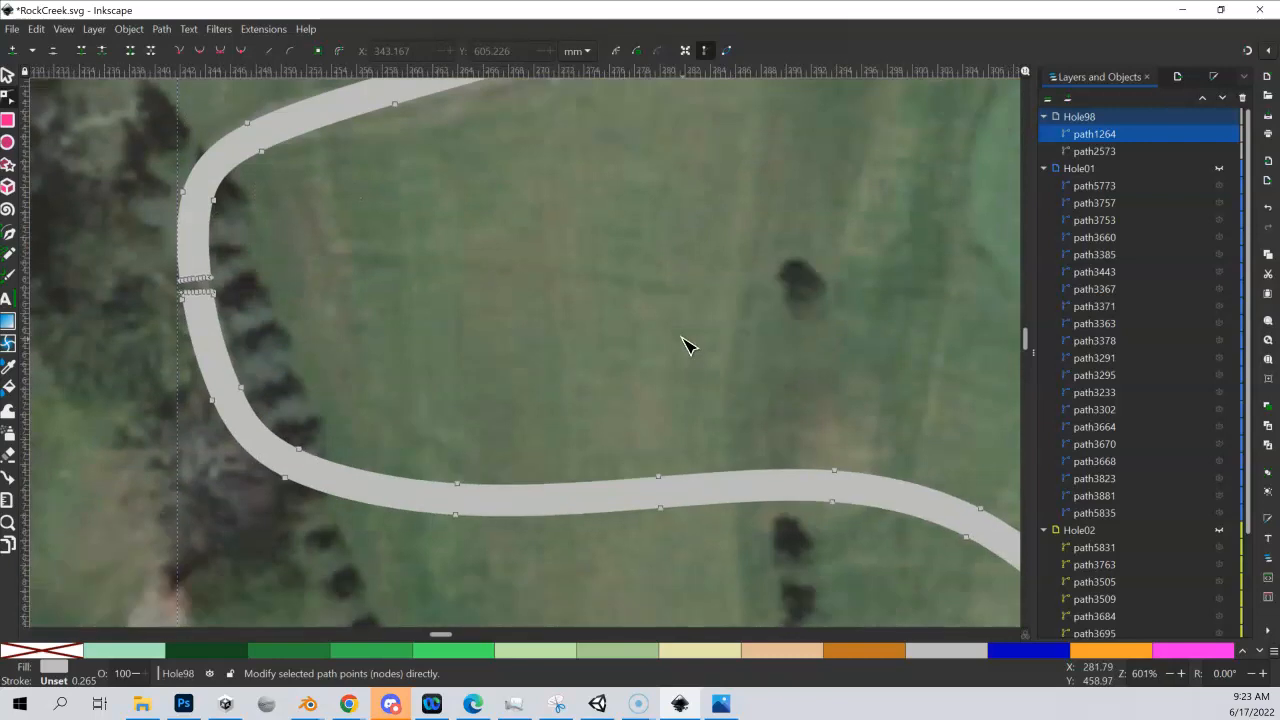
pyautogui.keyDown('ctrl'); pyautogui.scroll(-3, 688, 345); pyautogui.keyUp('ctrl')
pyautogui.keyDown('shift'); pyautogui.hscroll(2, 345, 187); pyautogui.keyUp('shift')
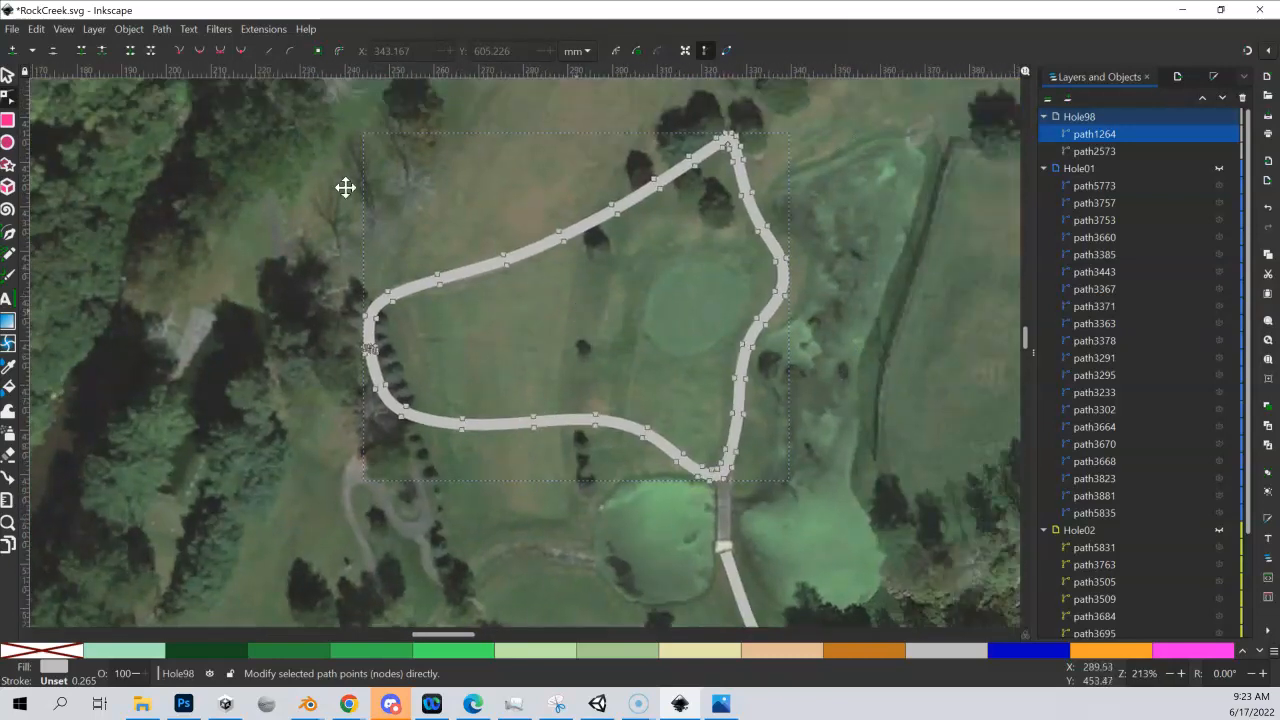
pyautogui.moveTo(345, 187); pyautogui.dragTo(331, 191)
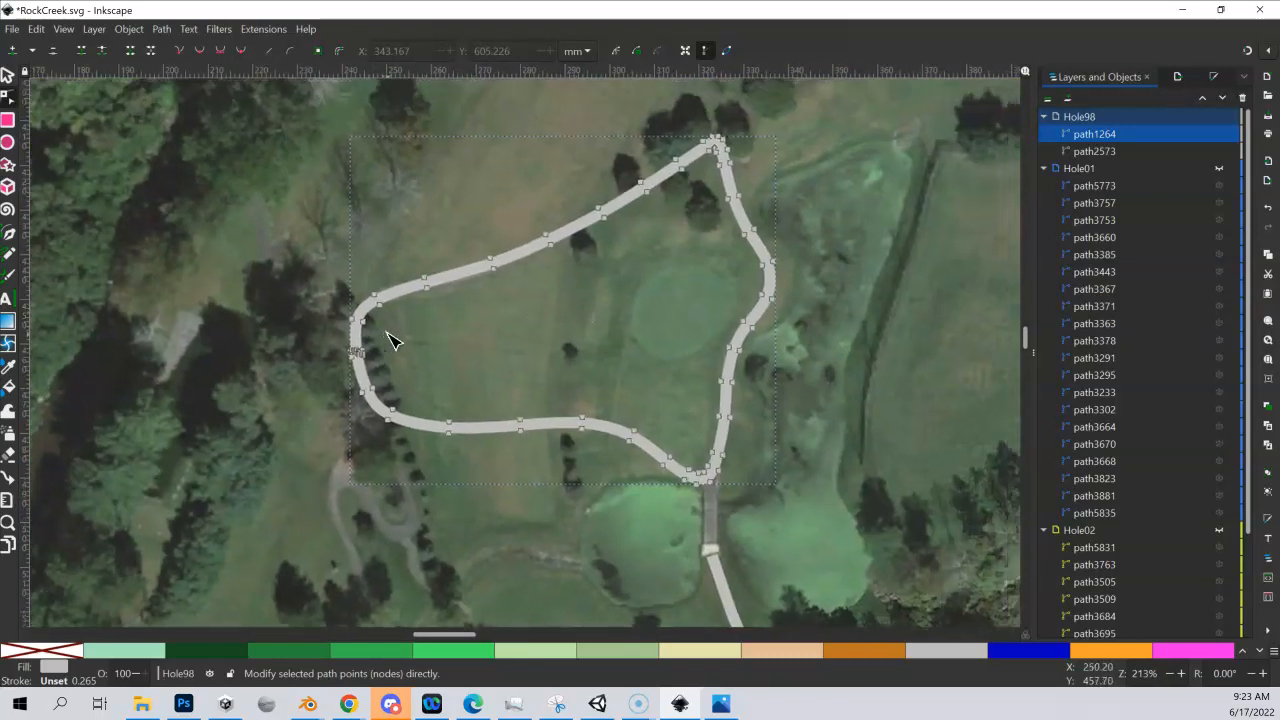